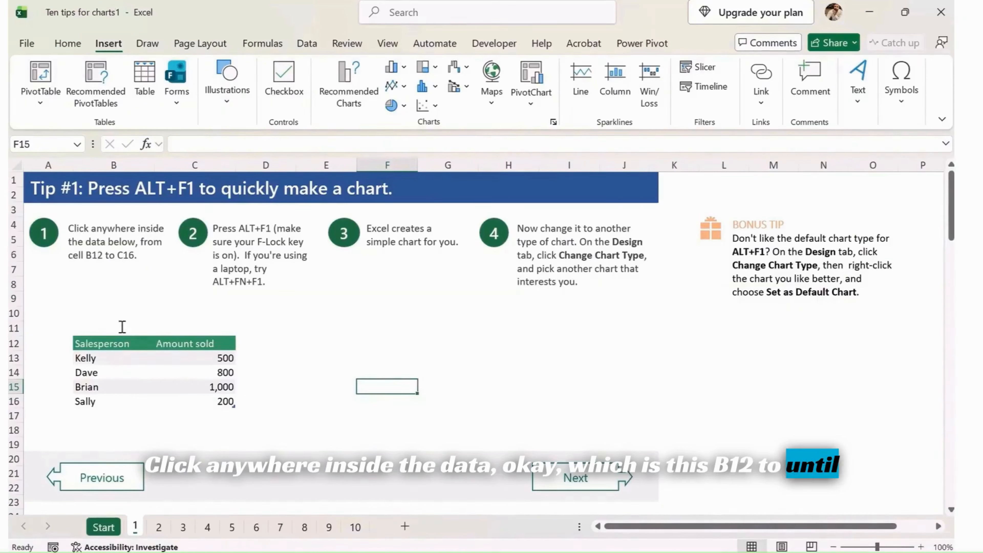
click(106, 385)
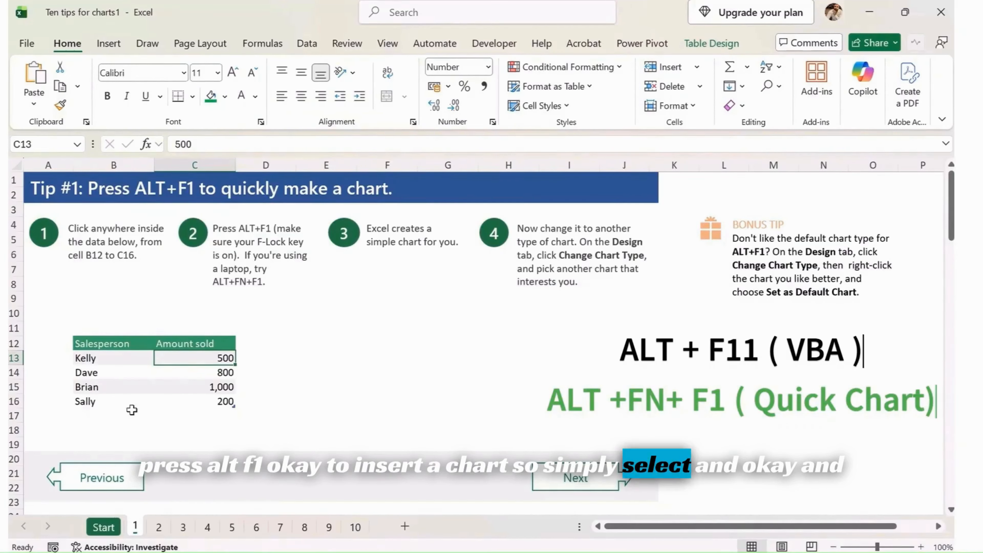
click(134, 402)
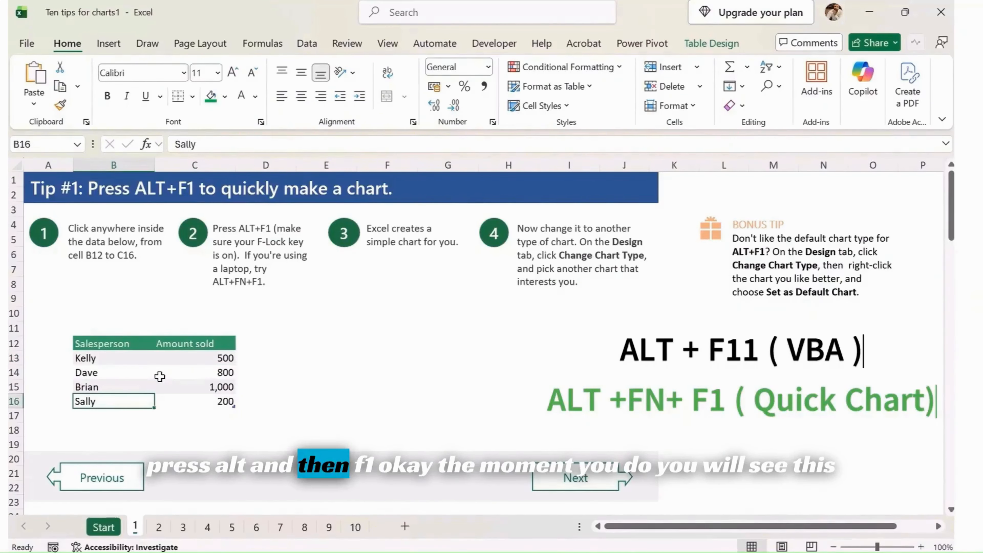
key(XF86AudioMute)
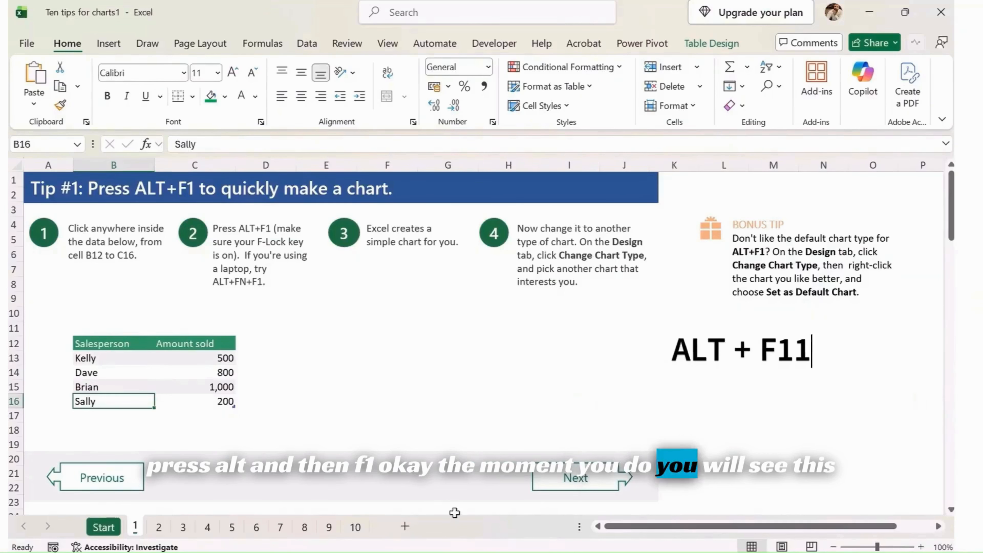
key(XF86AudioMute)
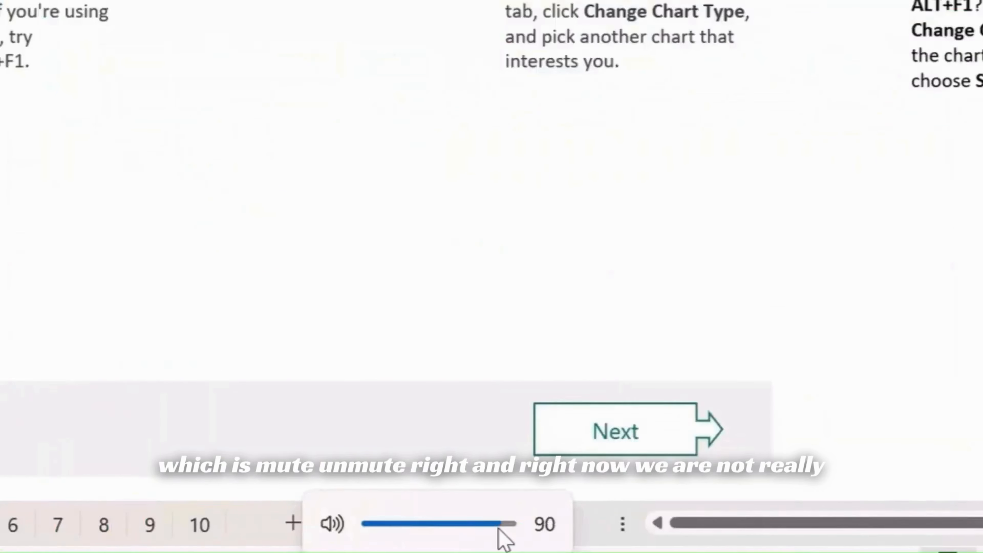
scroll(500, 530, up, 5)
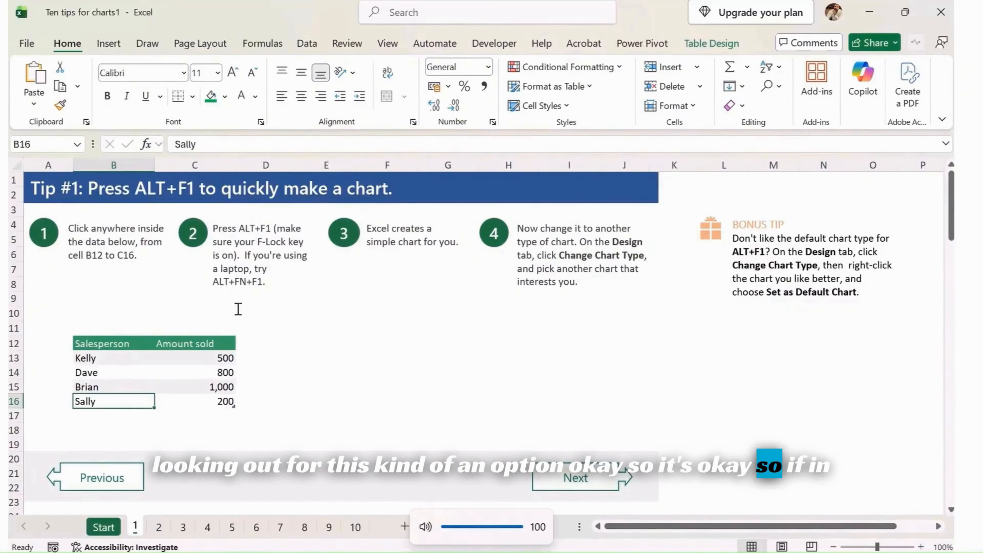
click(254, 263)
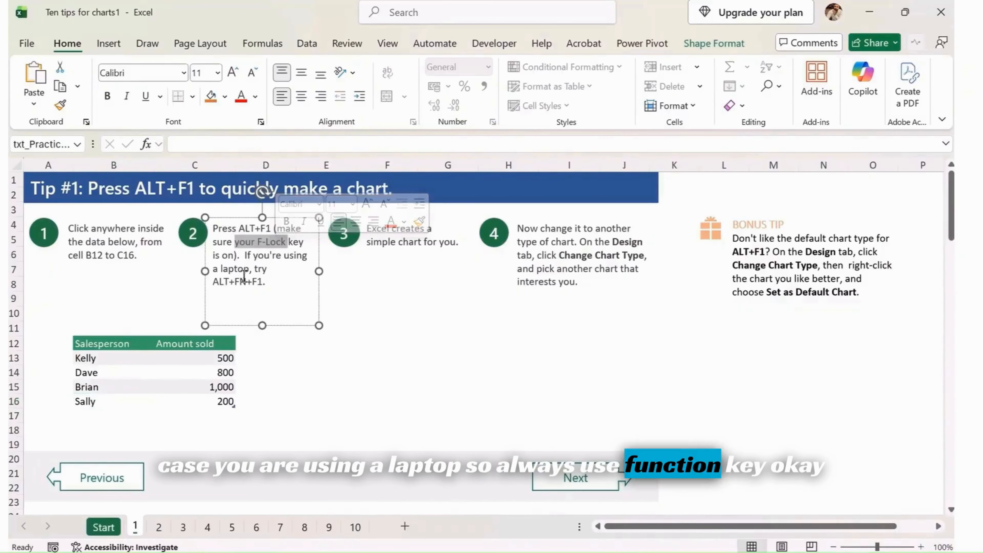
double_click(240, 281)
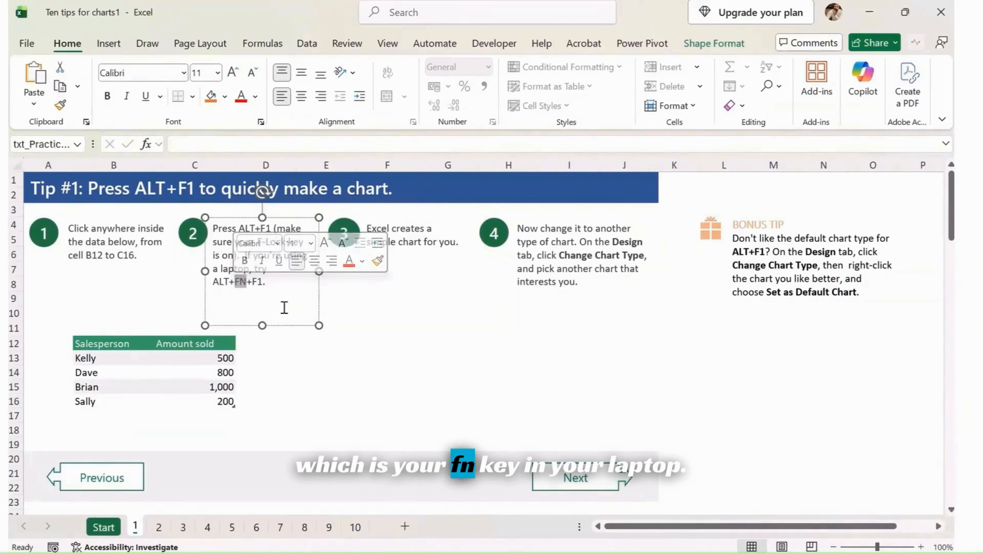
click(264, 383)
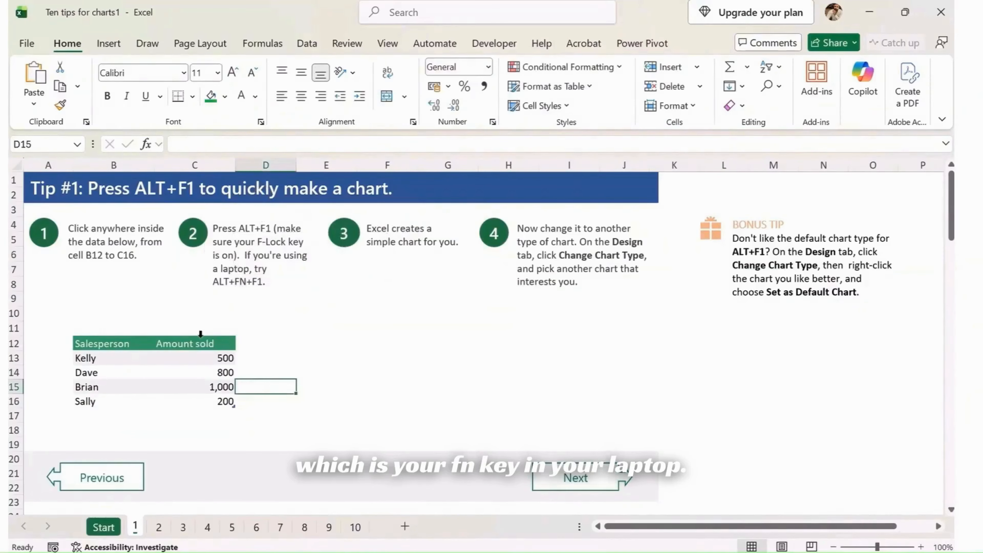
- Create a quick default column chart from the Salesperson and Amount sold table and move it slightly
click(169, 377)
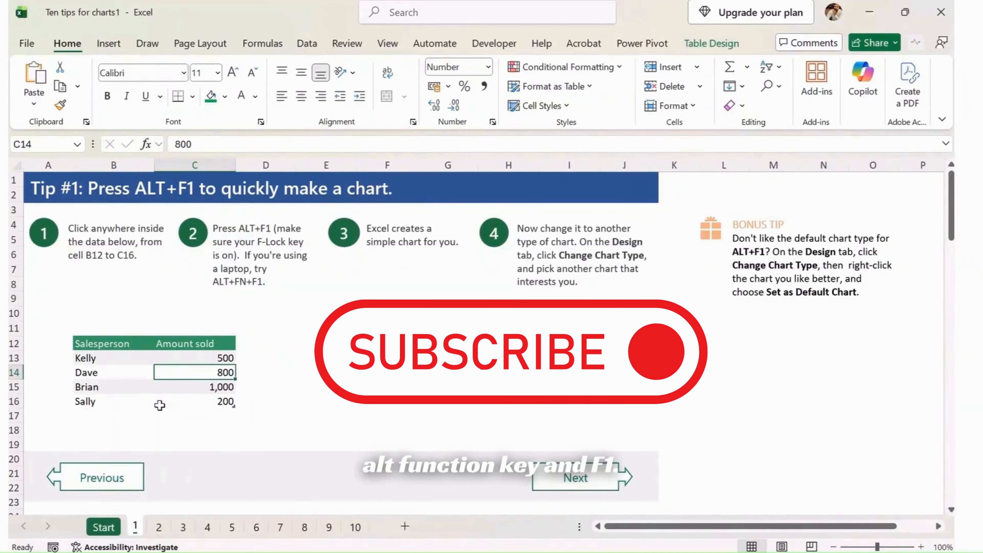
key(alt+F1)
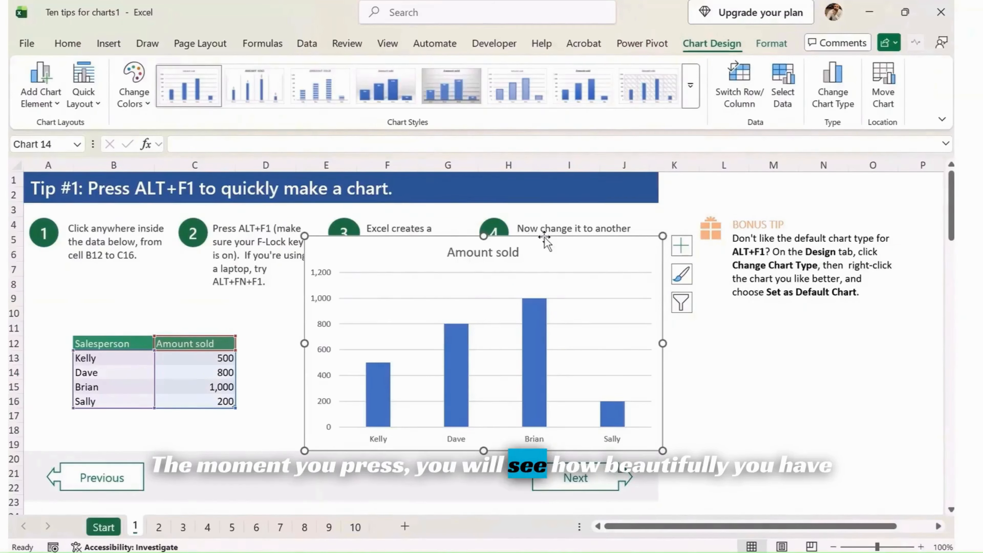
drag(544, 238, 503, 278)
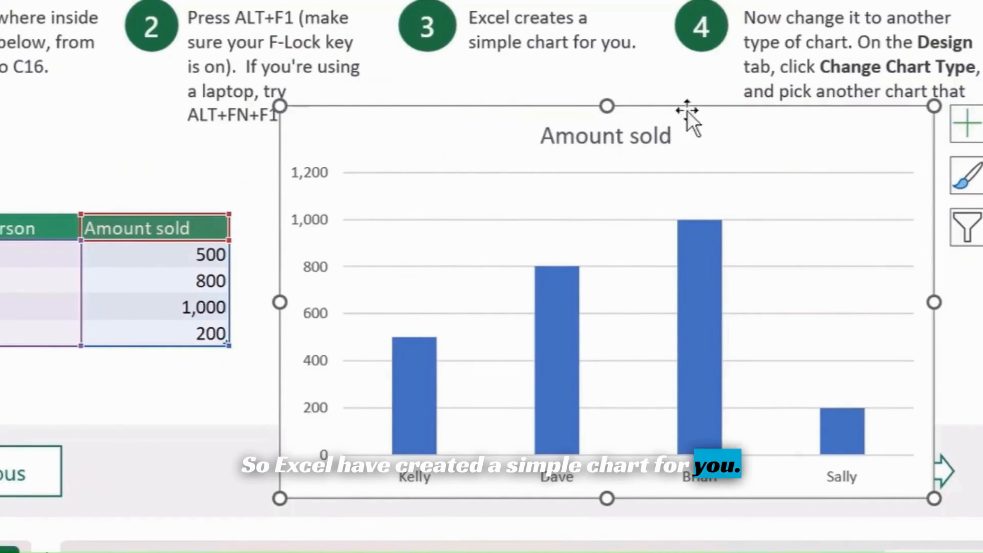
- Change the chart to the clustered column variant with a different colour per salesperson, then reposition the chart lower on the sheet
drag(875, 116, 588, 72)
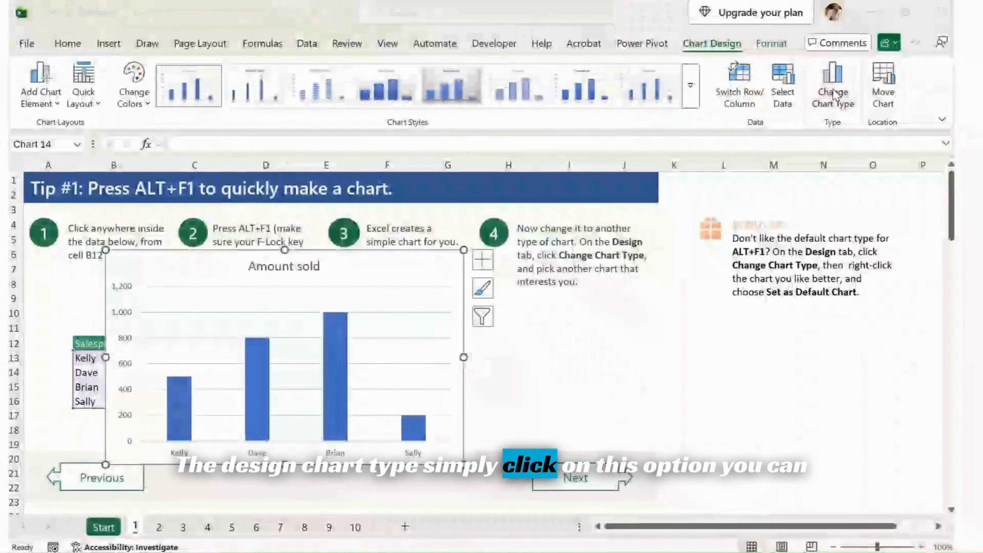
click(669, 194)
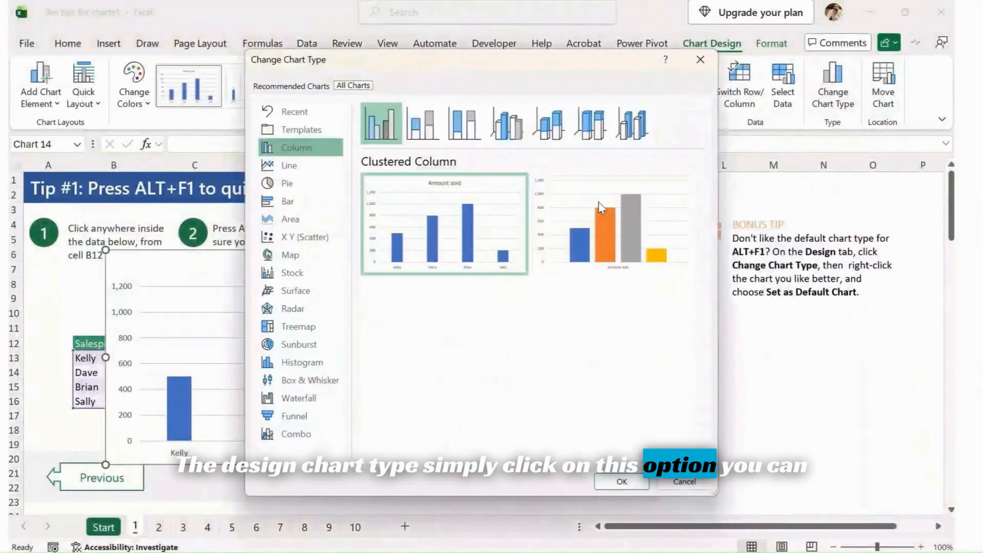
click(599, 251)
click(621, 482)
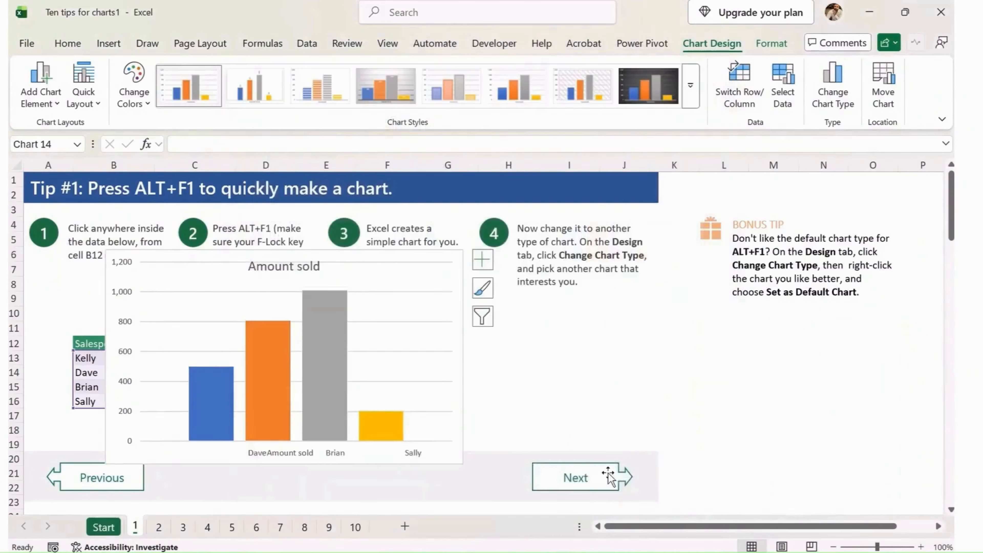
drag(425, 255, 560, 285)
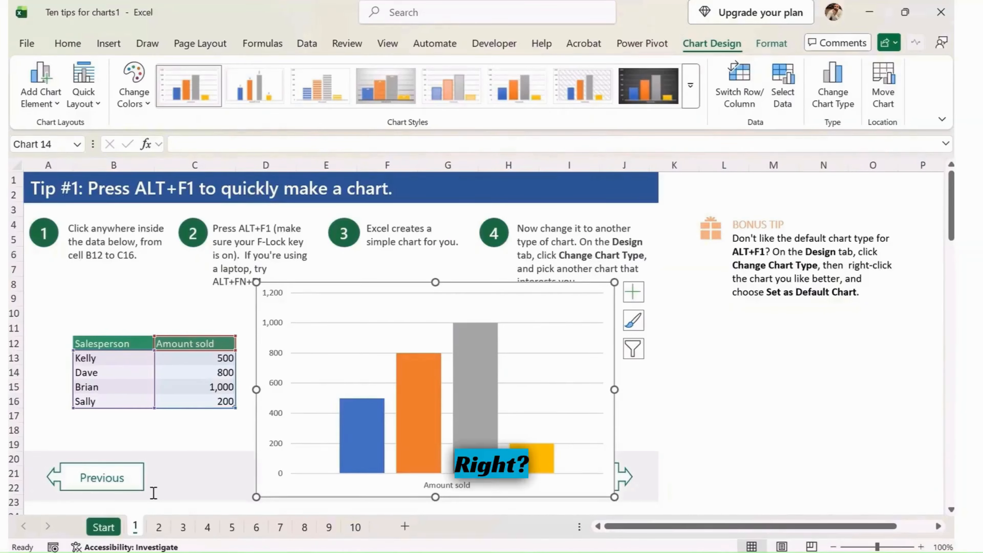
- On sheet 2, select the Salesperson cells B12:B16 plus Commission cells D12:D16 and create a quick chart from them
click(161, 532)
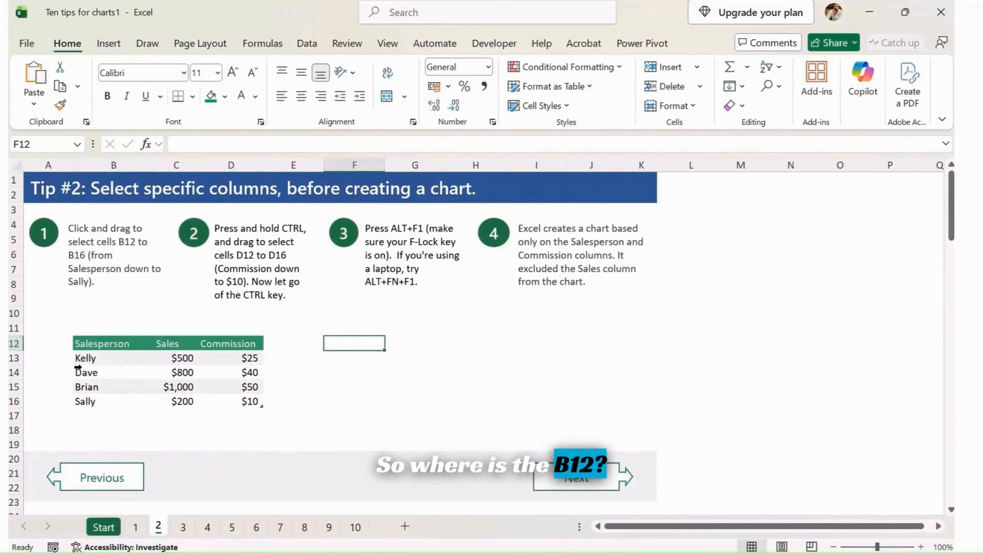
click(76, 358)
click(100, 341)
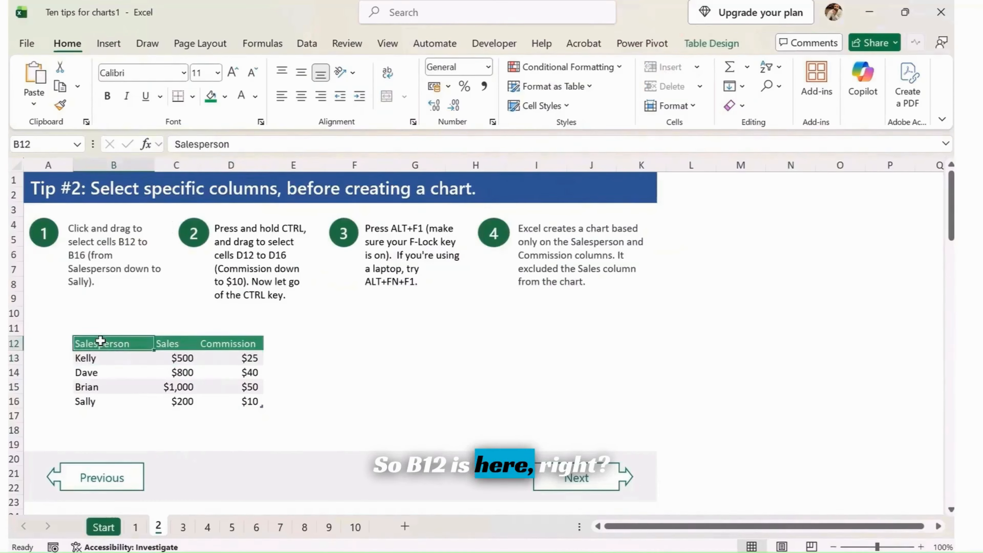
drag(101, 340, 95, 389)
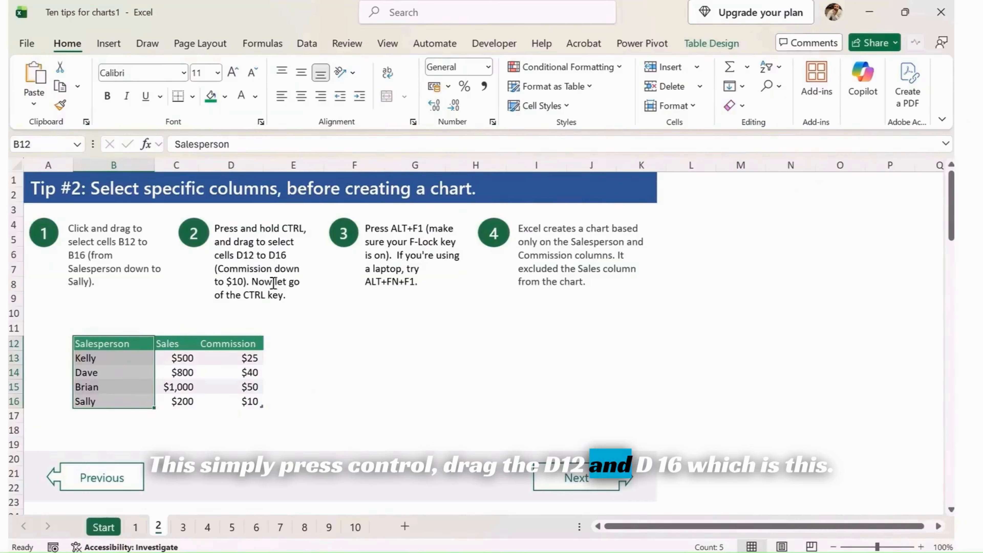
drag(242, 348, 246, 395)
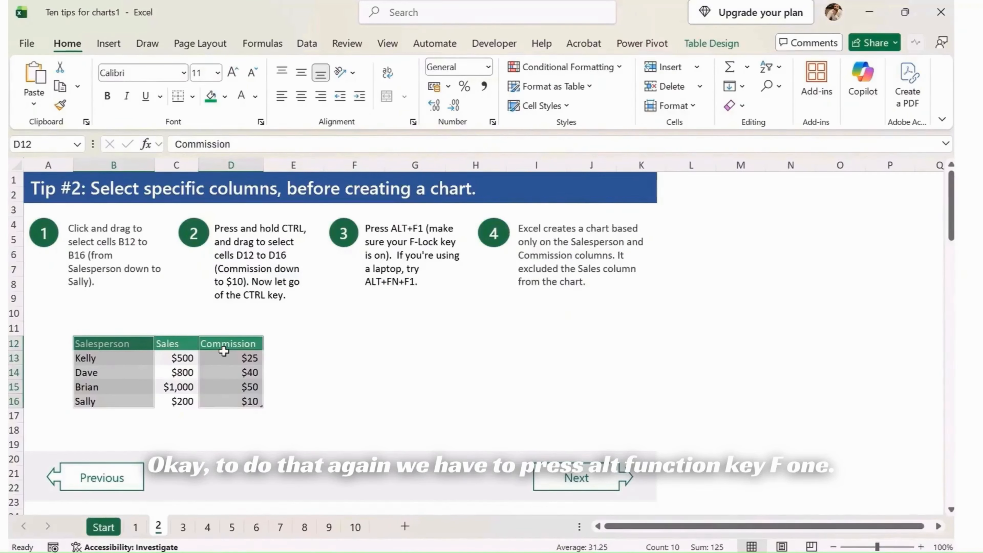
key(alt+F1)
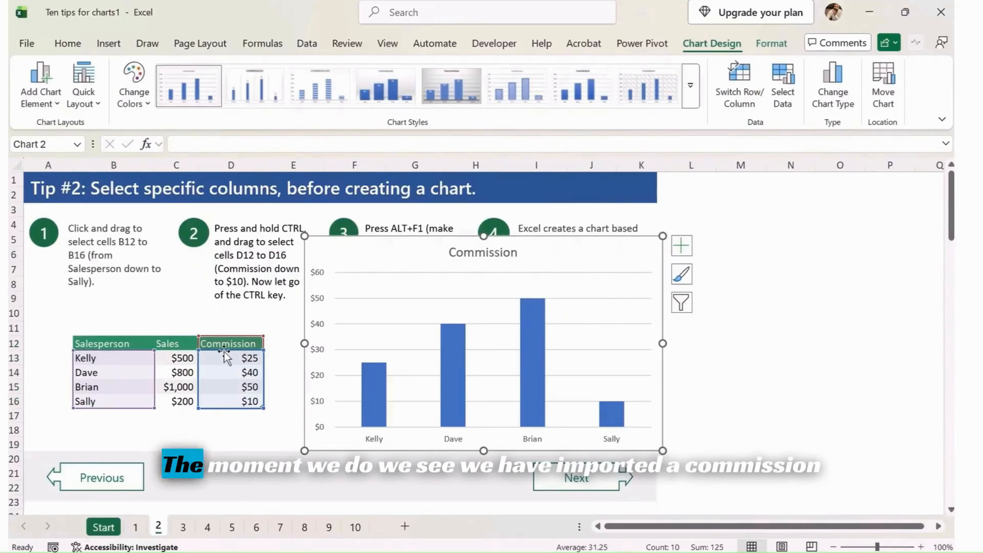
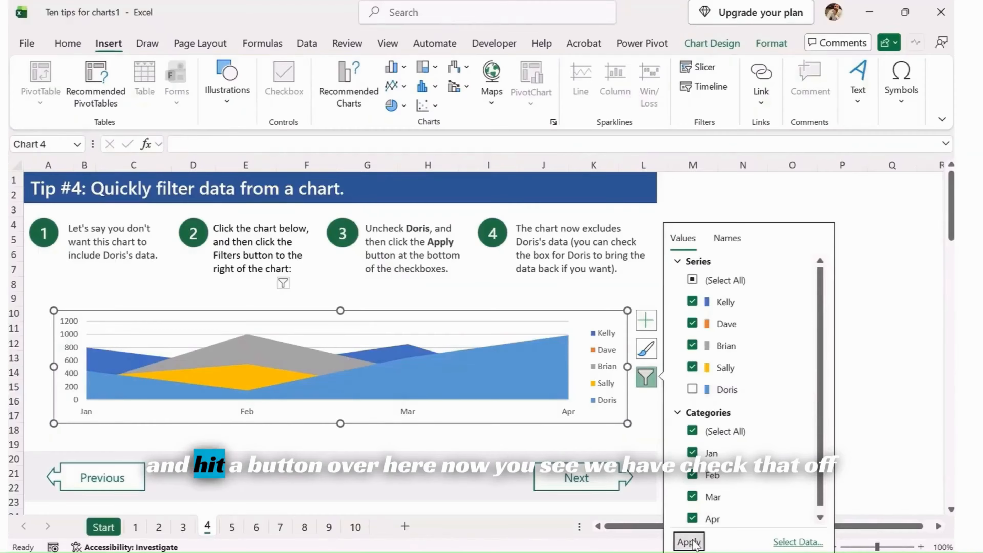
- Apply the chart filter that excludes Doris's series, then move on to the next tip sheet
click(391, 450)
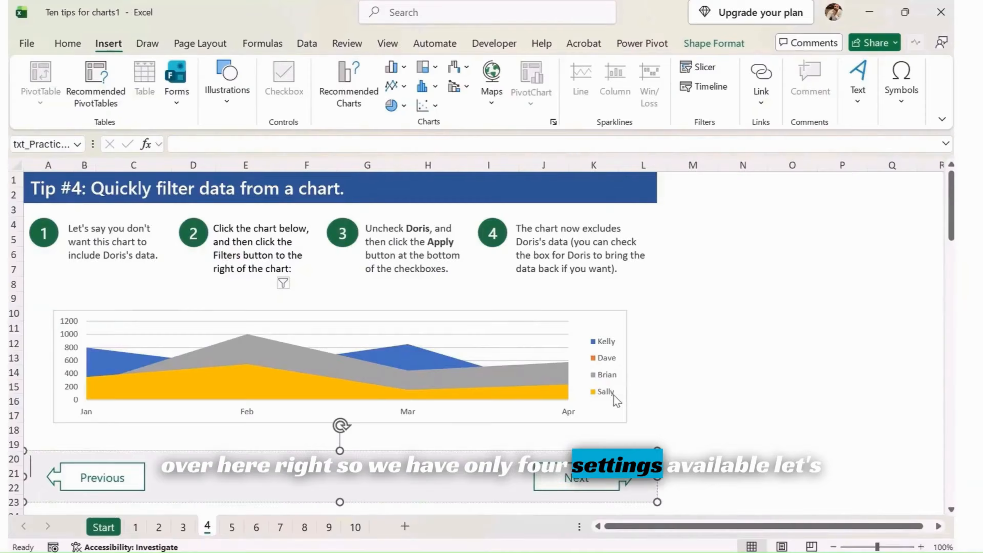
click(693, 343)
click(577, 478)
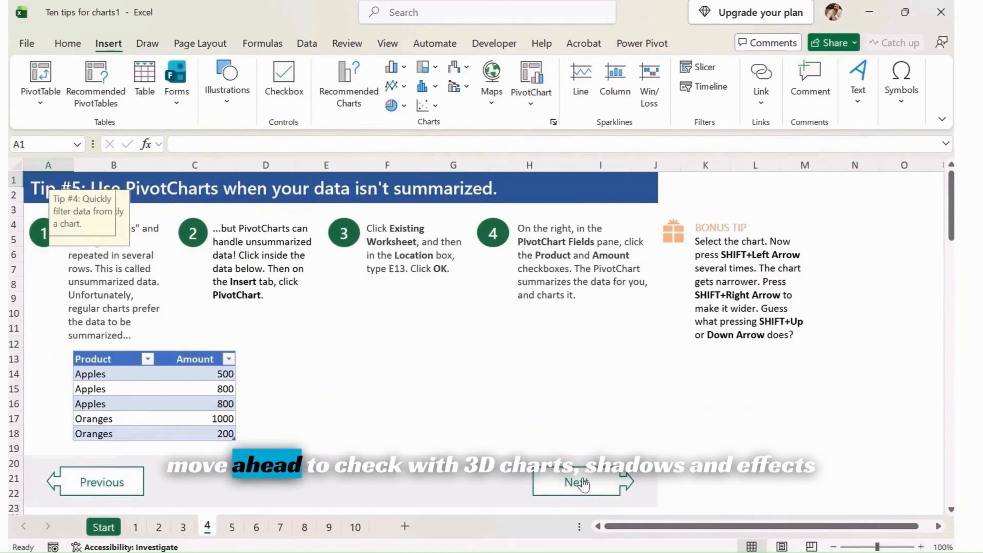
click(422, 388)
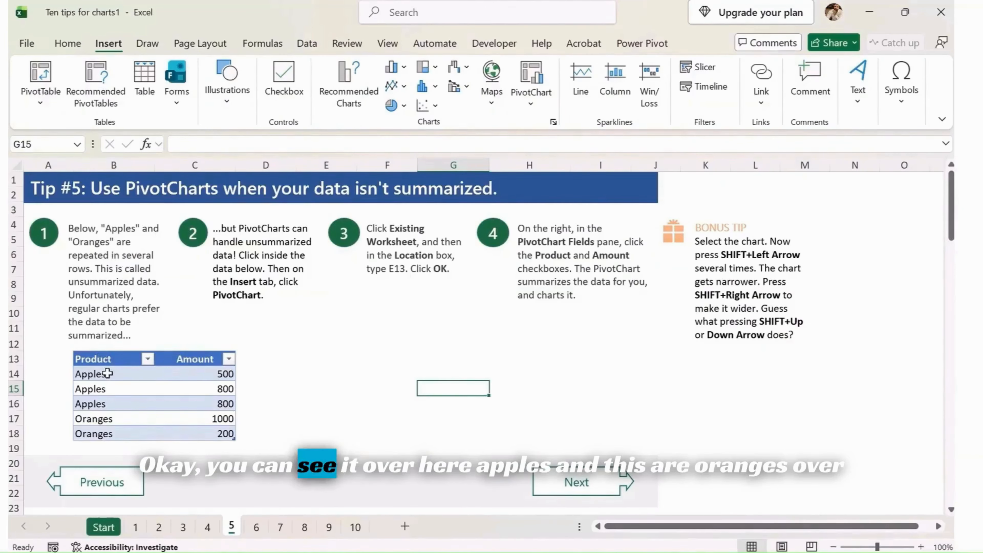
drag(105, 374, 101, 431)
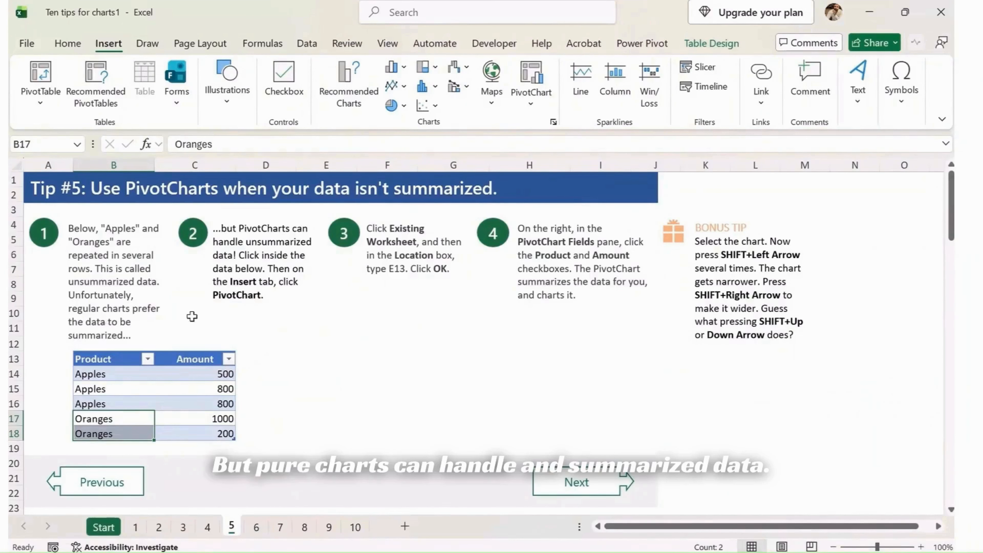
drag(221, 229, 309, 229)
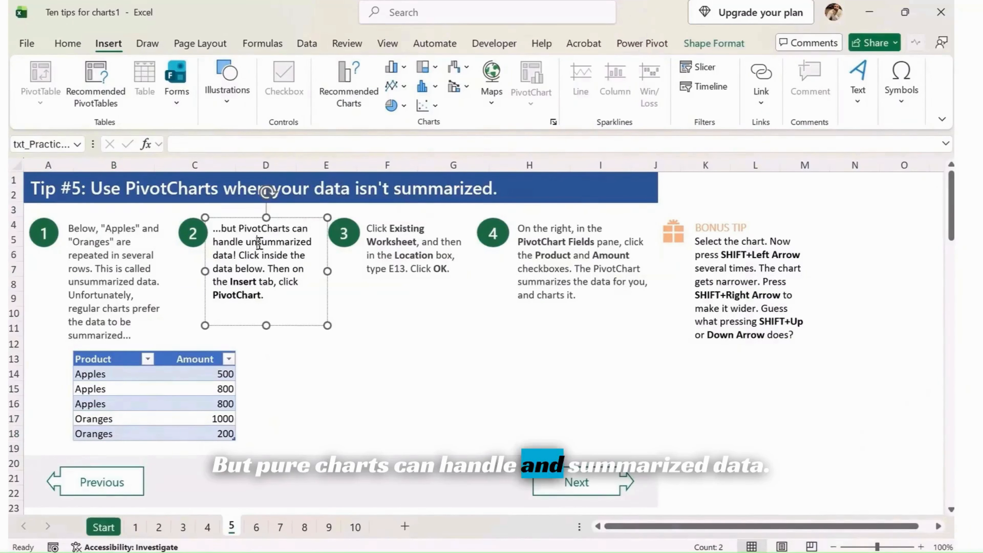
drag(240, 255, 306, 256)
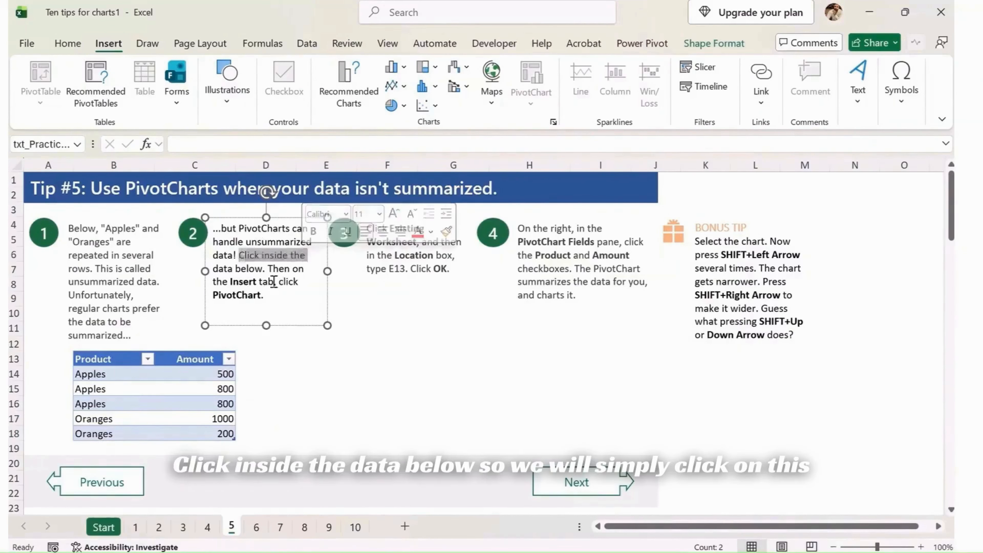
- Insert a PivotChart from the Product and Amount table, placing it on the existing worksheet at cell E13
click(158, 390)
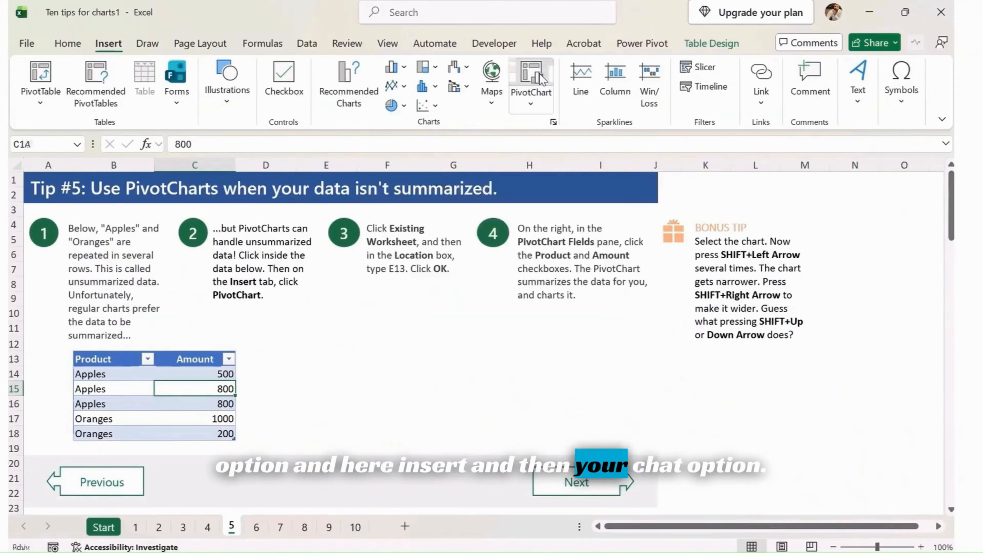
click(541, 79)
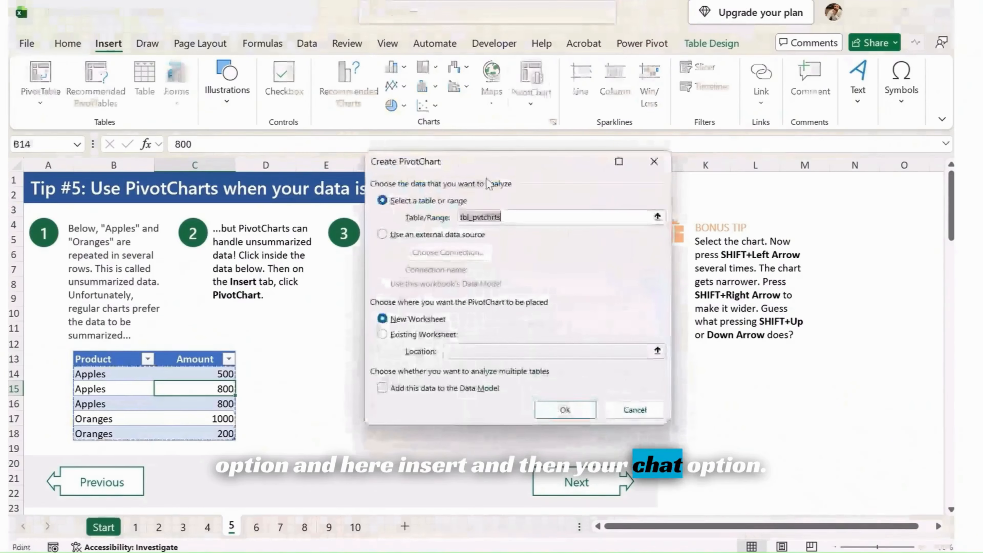
drag(584, 185, 762, 174)
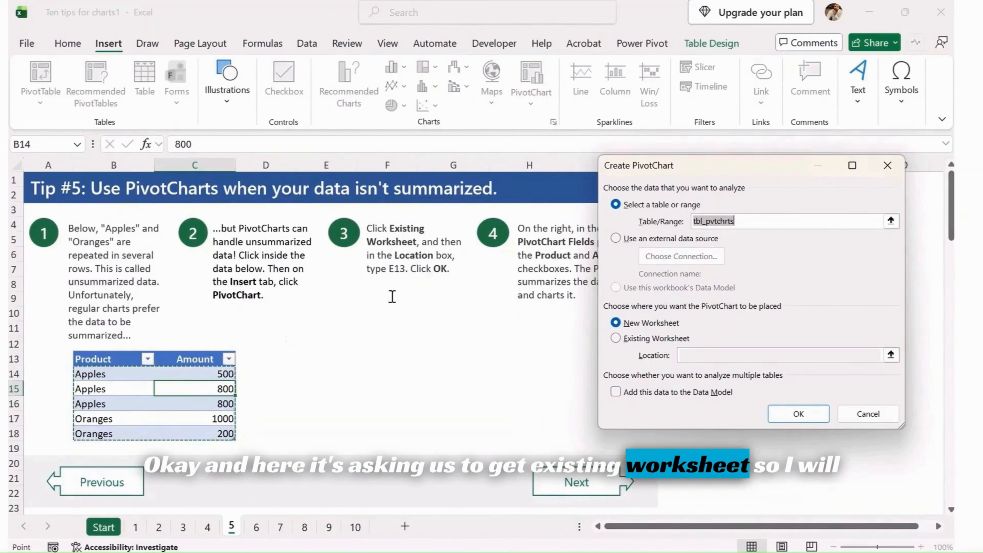
click(652, 339)
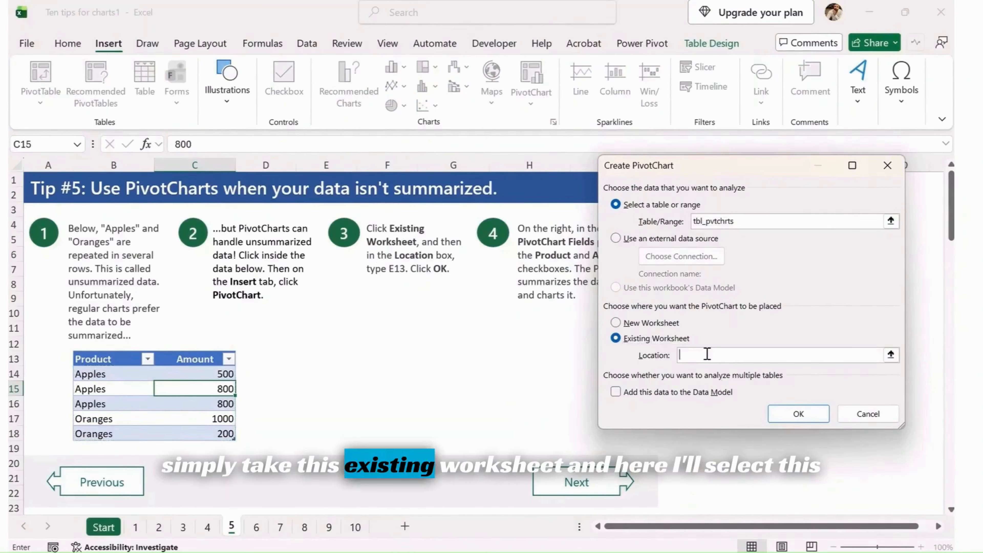
click(327, 356)
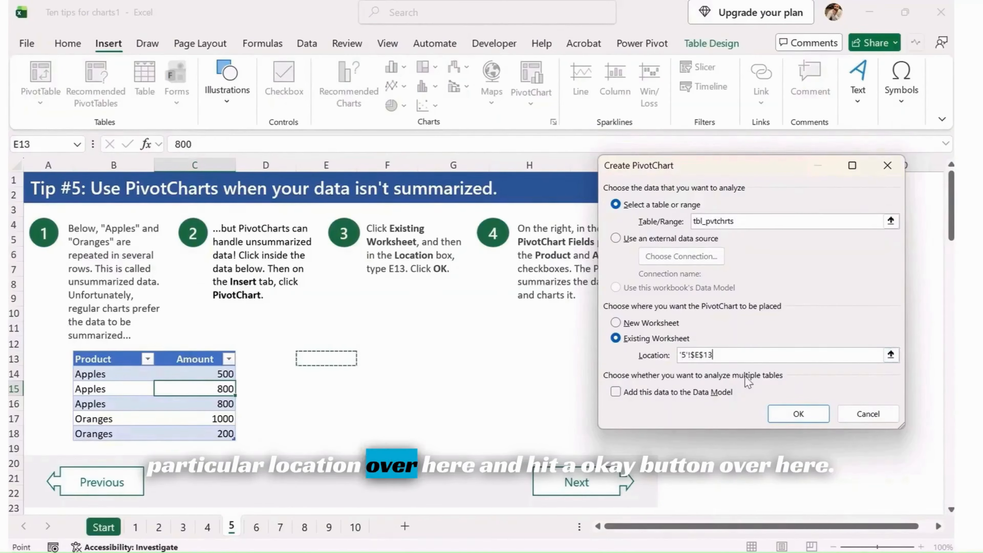
click(794, 418)
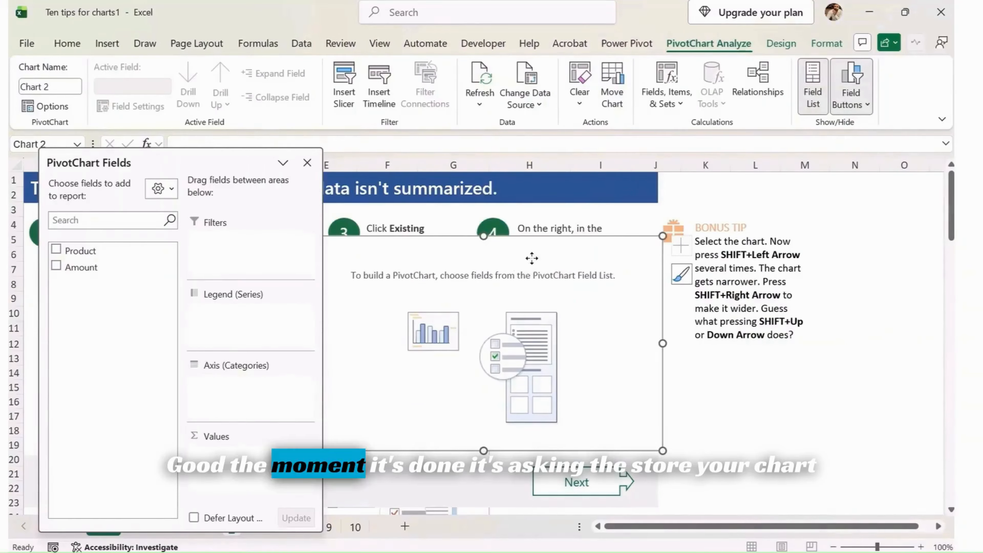
- Add the Product and Amount fields to the PivotChart
drag(536, 243, 522, 297)
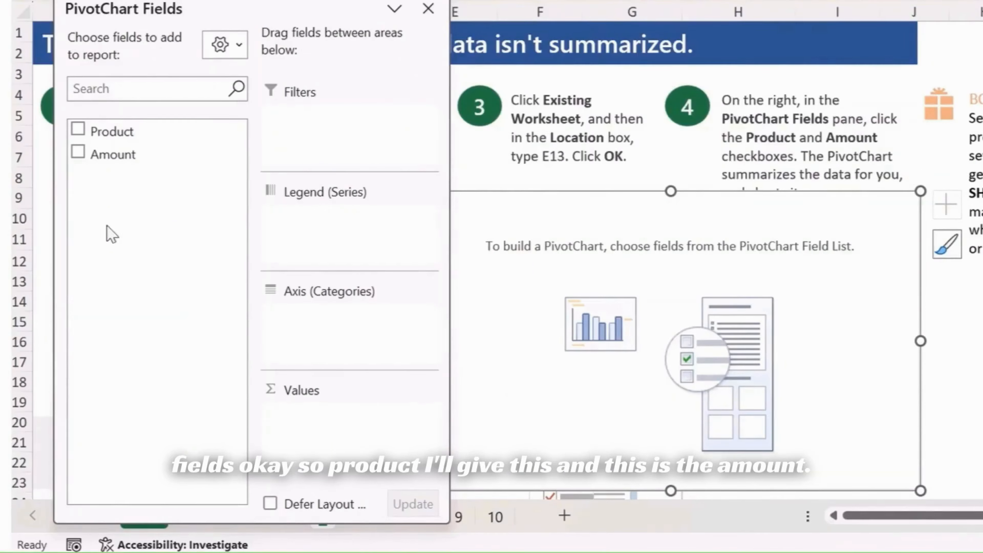
click(78, 129)
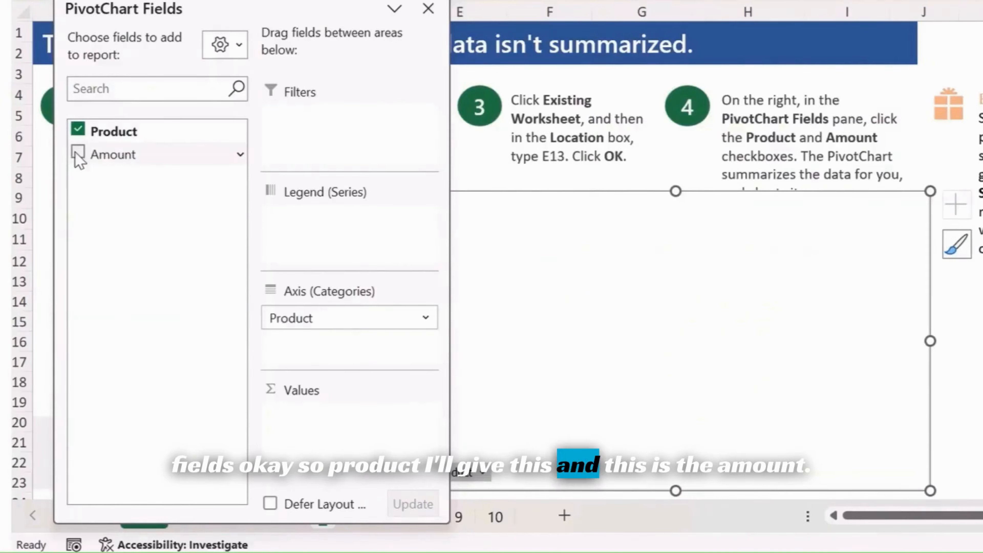
click(78, 153)
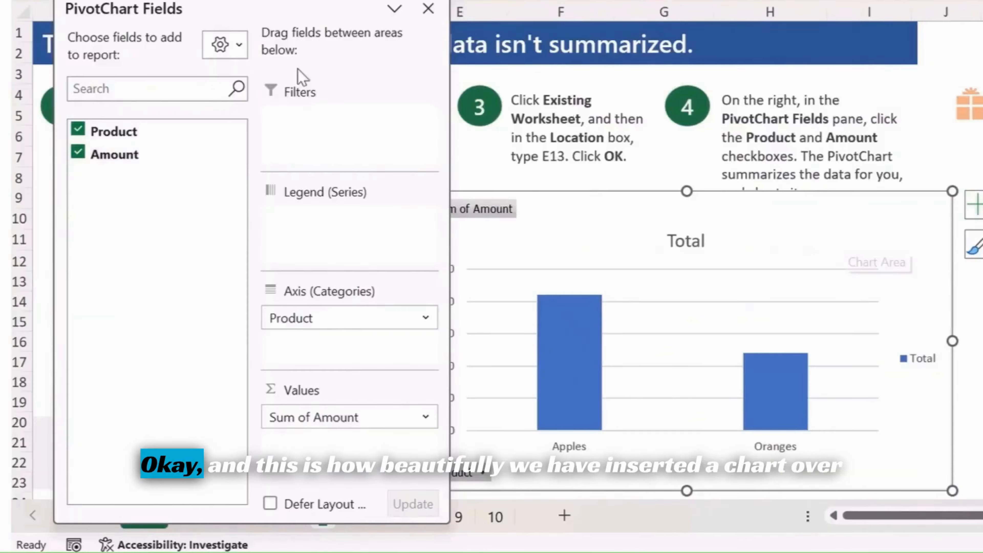
- Close the PivotChart field list and reposition the chart beside the table
click(428, 9)
drag(757, 211, 660, 171)
drag(863, 158, 792, 201)
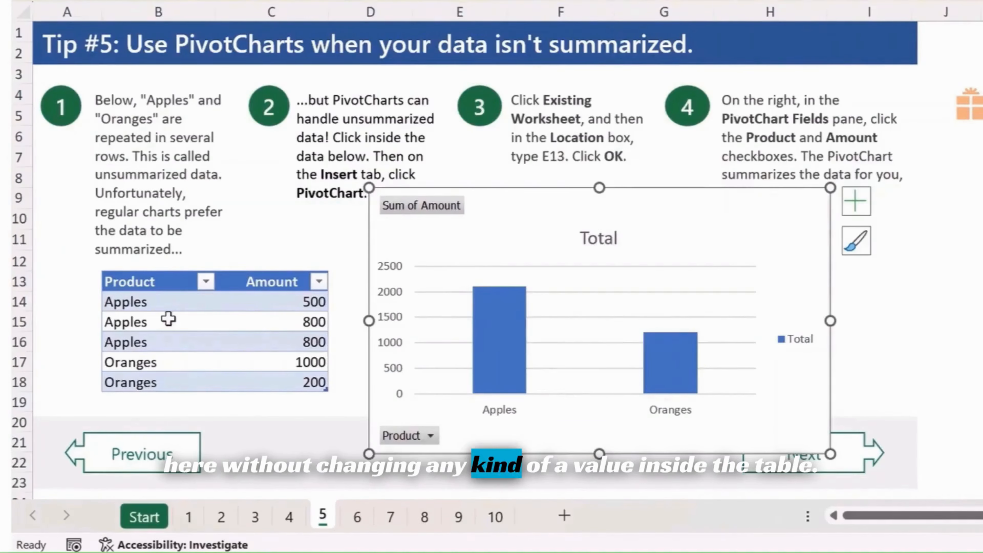
- Deselect the chart and move on to the Tip #6 multi-level labels sheet
drag(156, 309, 242, 373)
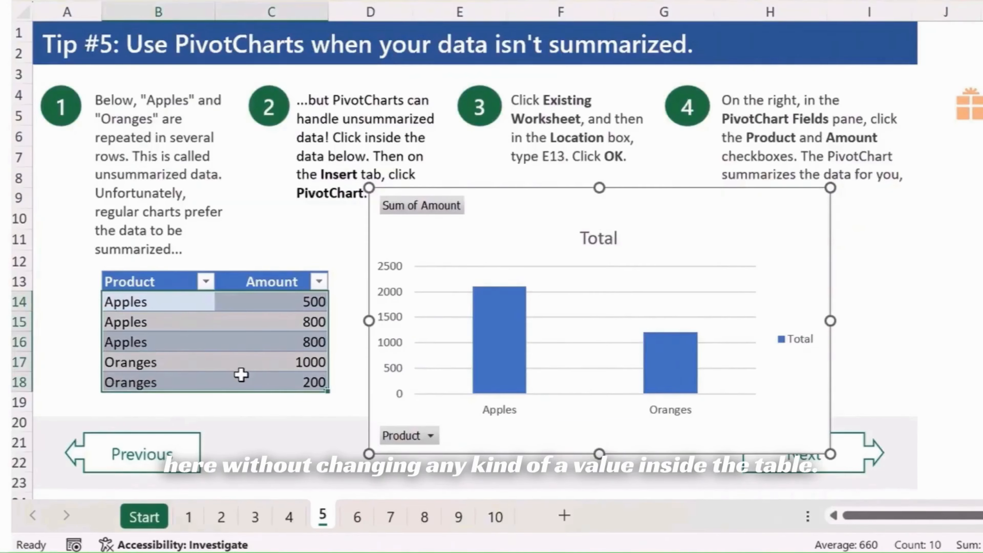
click(647, 215)
click(946, 362)
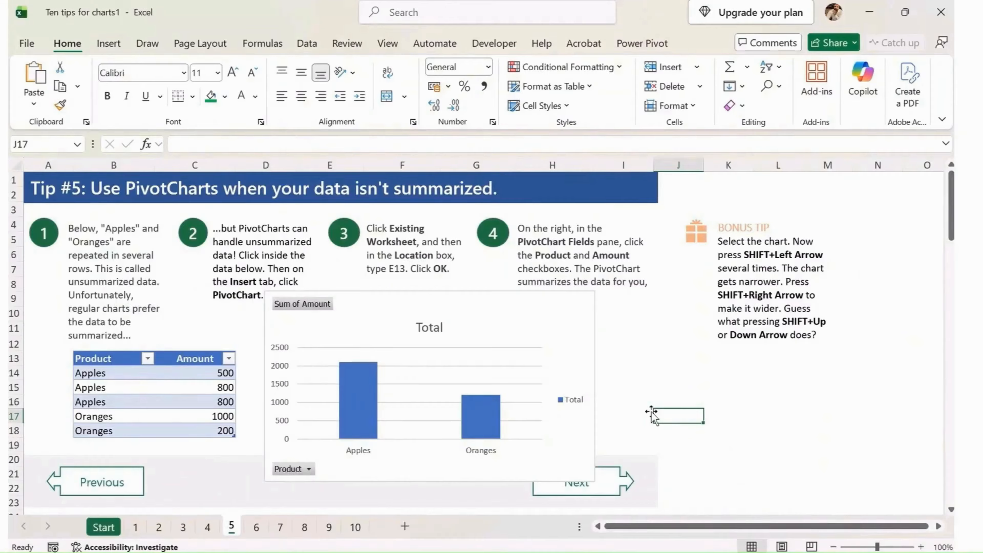
click(613, 491)
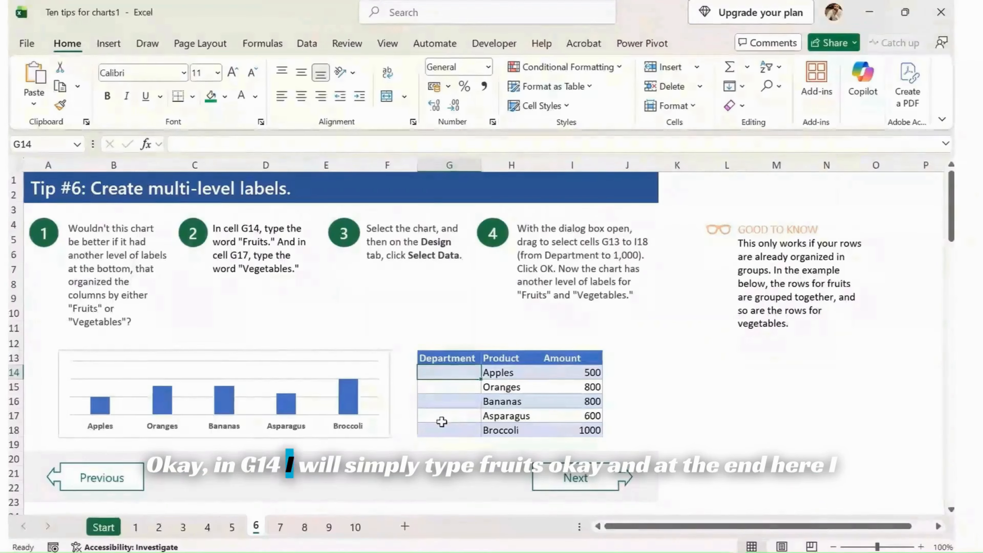
- Enter Fruits in cell G14 and Vegetables in cell G17 of the Department column
text(Fruits)
key(Return)
key(Return)
key(Return)
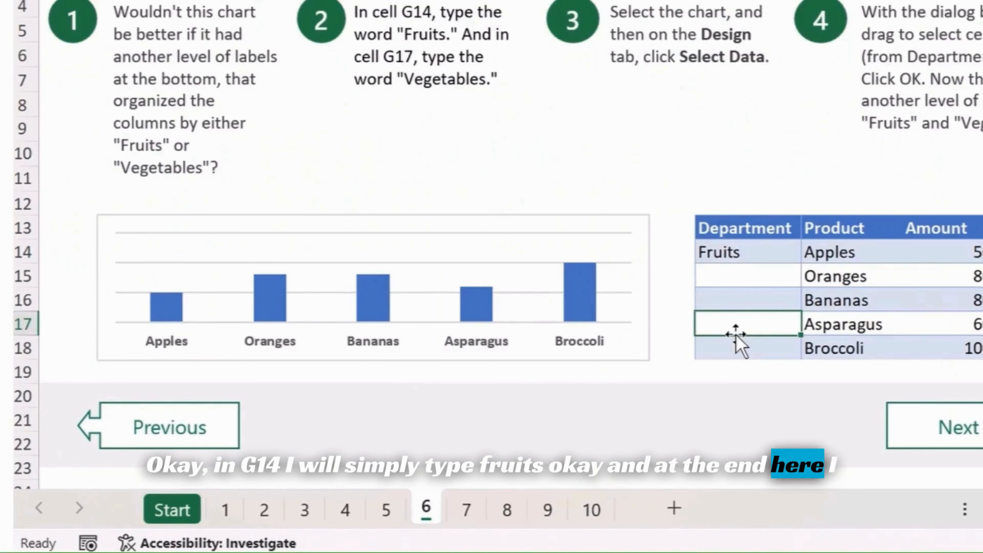
text(V)
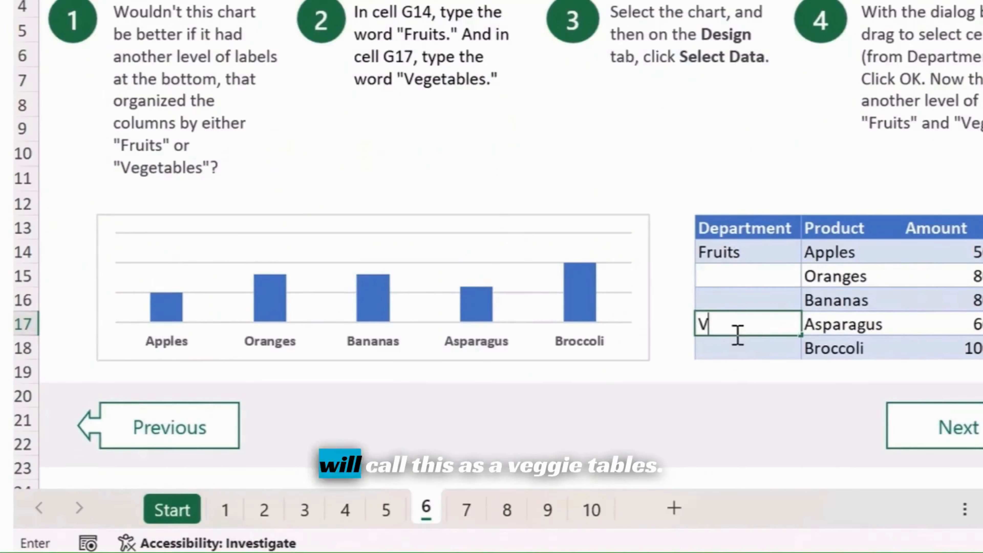
text(egetables)
key(Return)
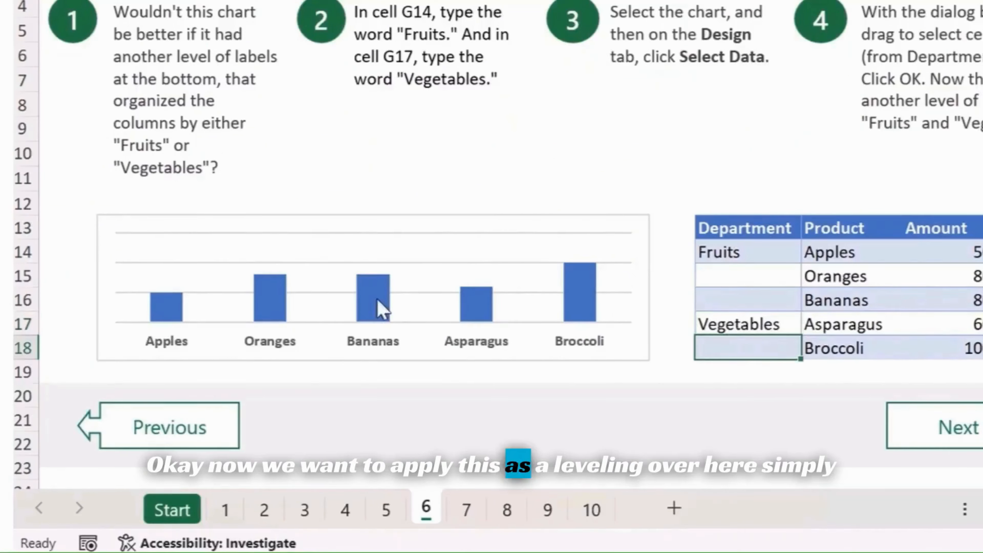
- Open the chart's data source and add a new series named from the Department header cell G13
click(566, 352)
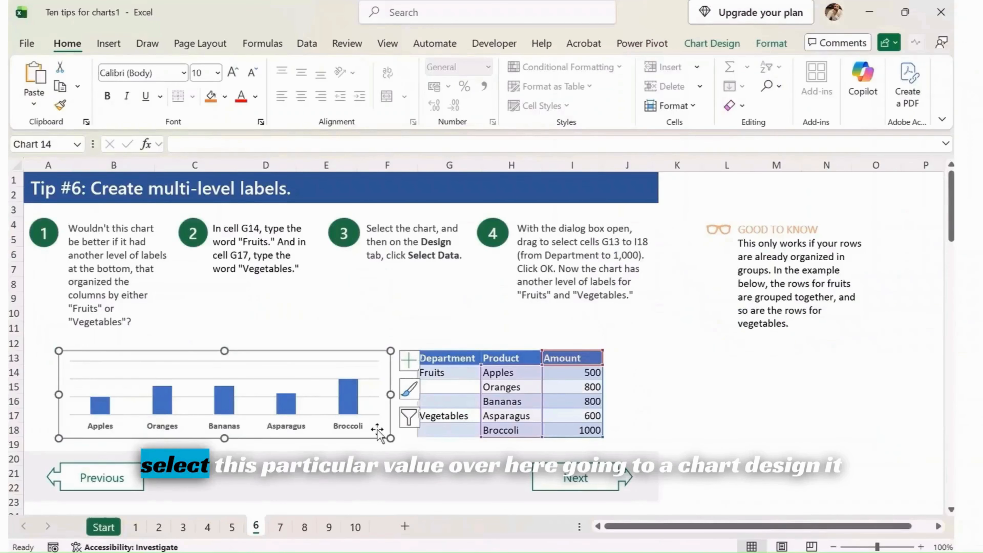
click(716, 45)
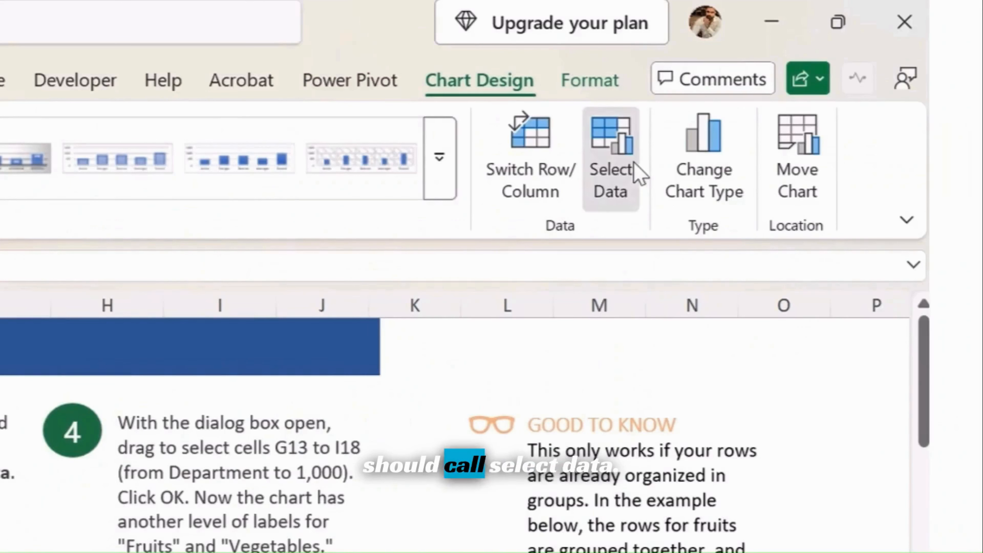
click(786, 87)
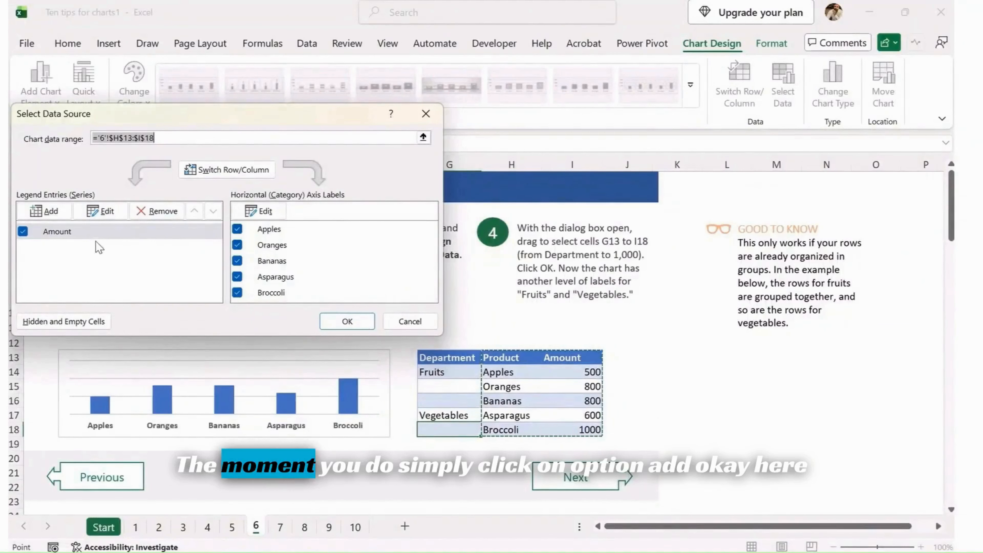
click(42, 214)
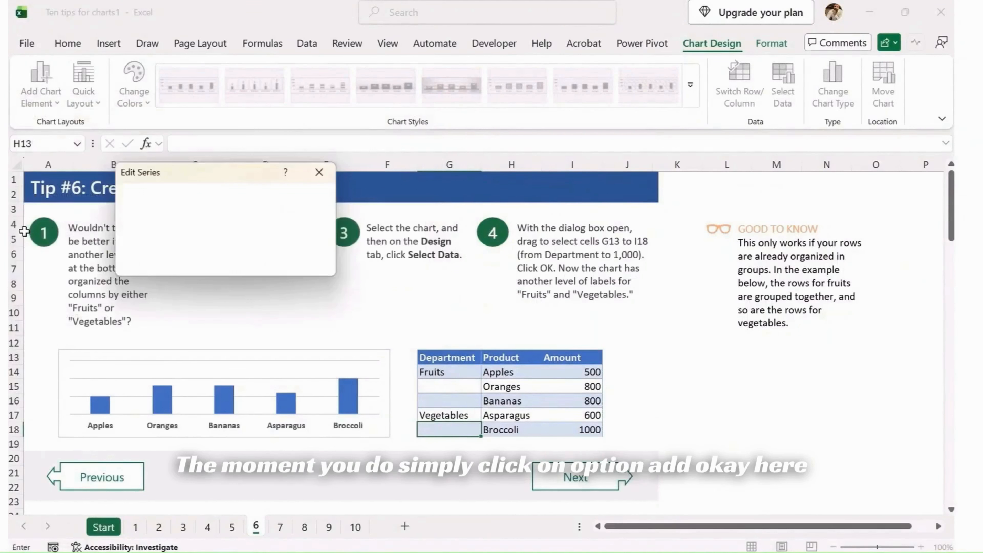
click(448, 357)
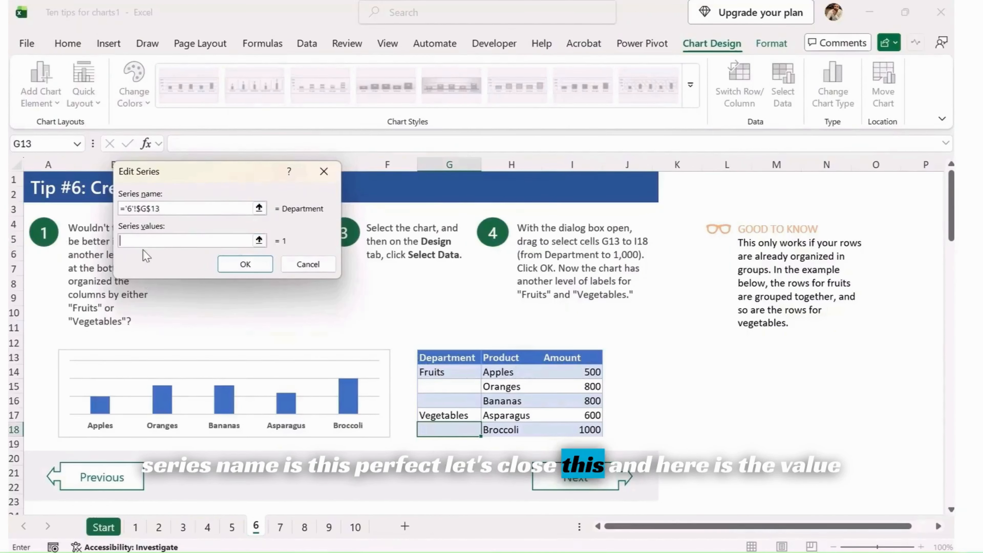
drag(434, 373, 444, 428)
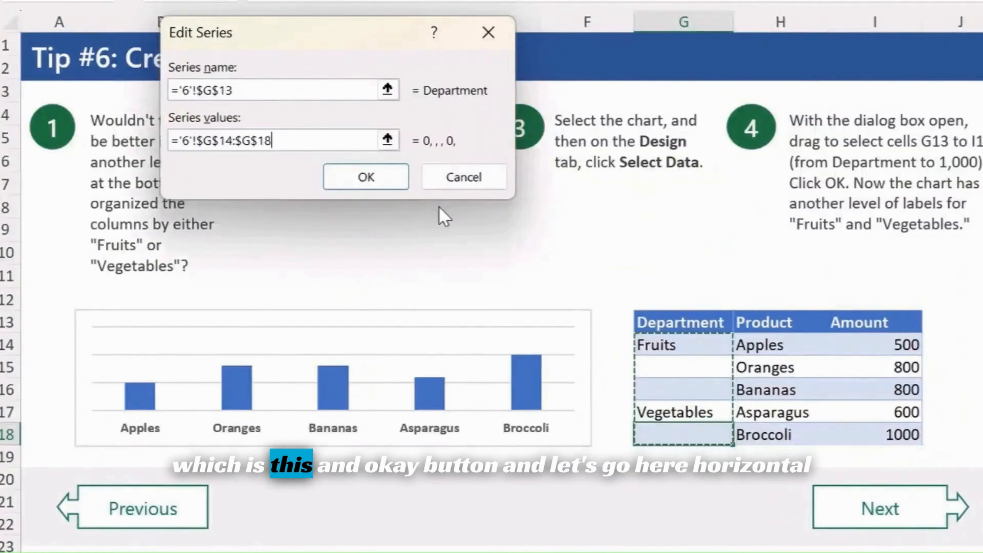
click(391, 178)
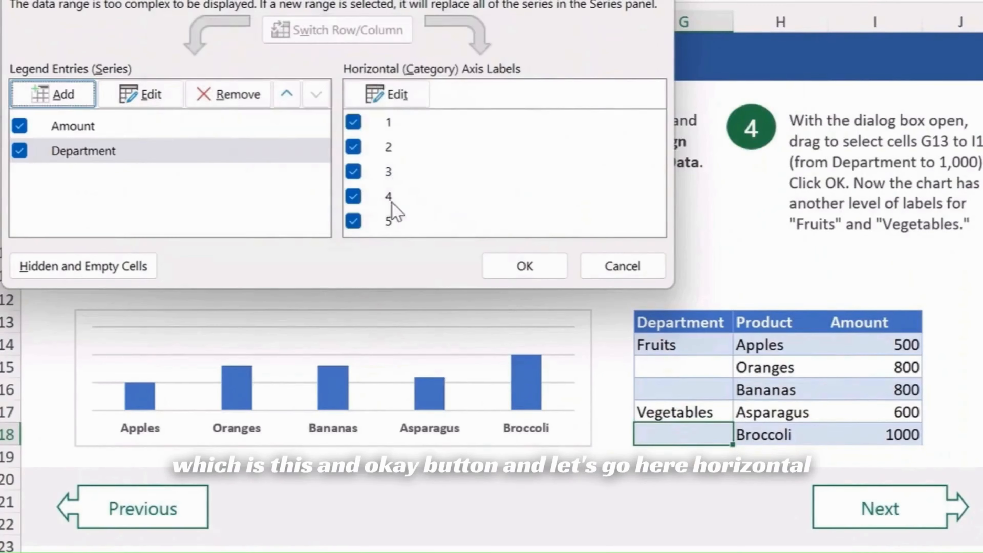
- Set the horizontal axis labels to the Department cells G14:G18 and confirm the data source
click(403, 96)
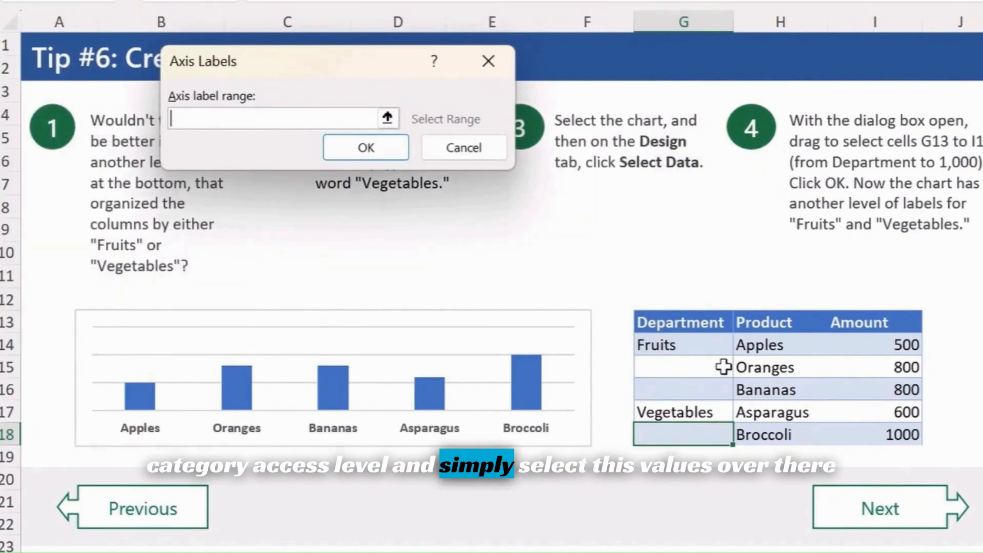
drag(716, 344, 702, 434)
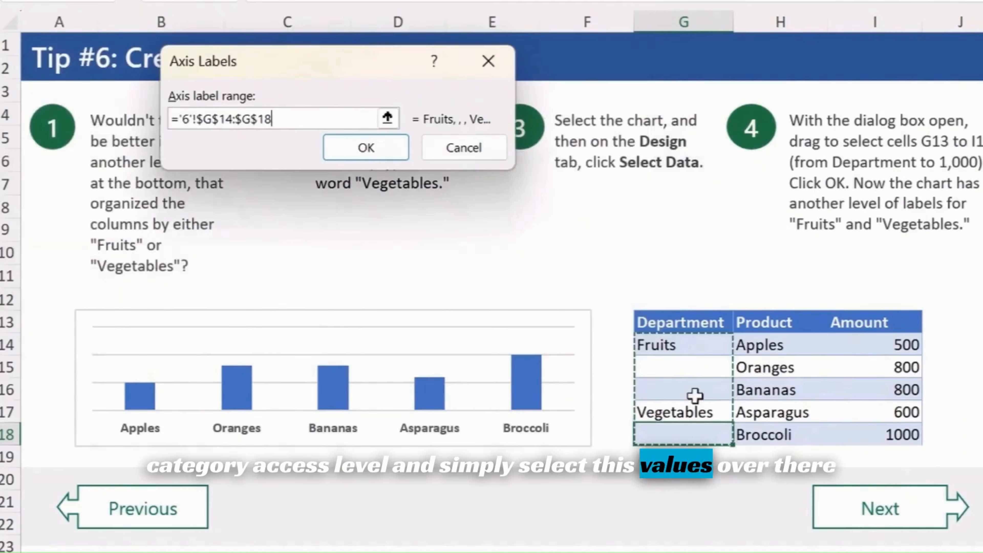
click(387, 153)
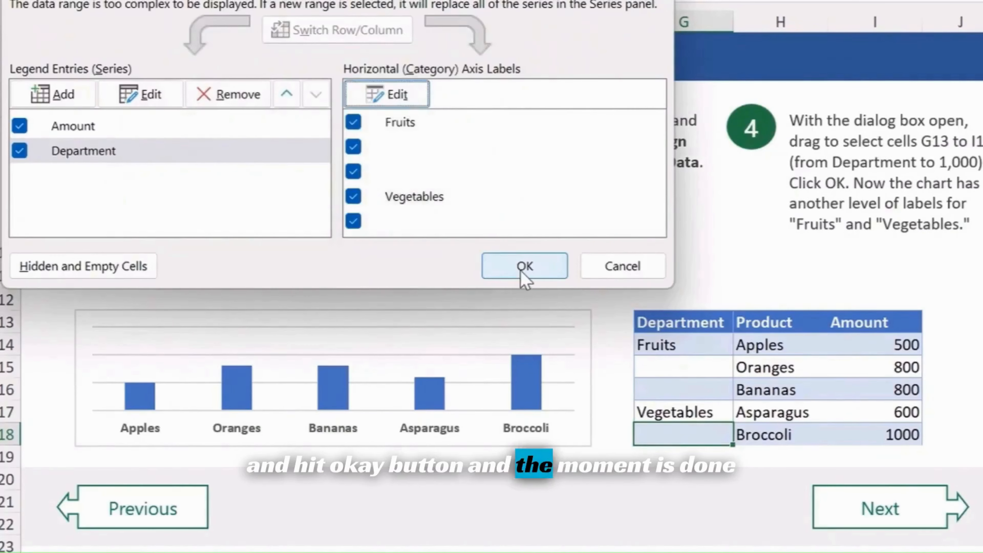
click(520, 268)
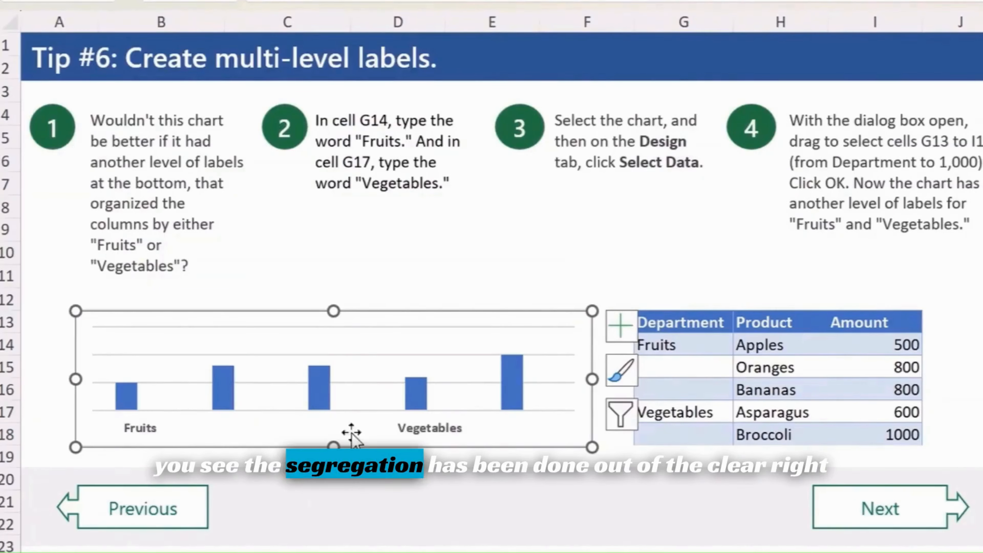
- Fill Fruits down to G16 and Vegetables down to G18, then go to the next tip
click(672, 393)
drag(689, 351, 691, 374)
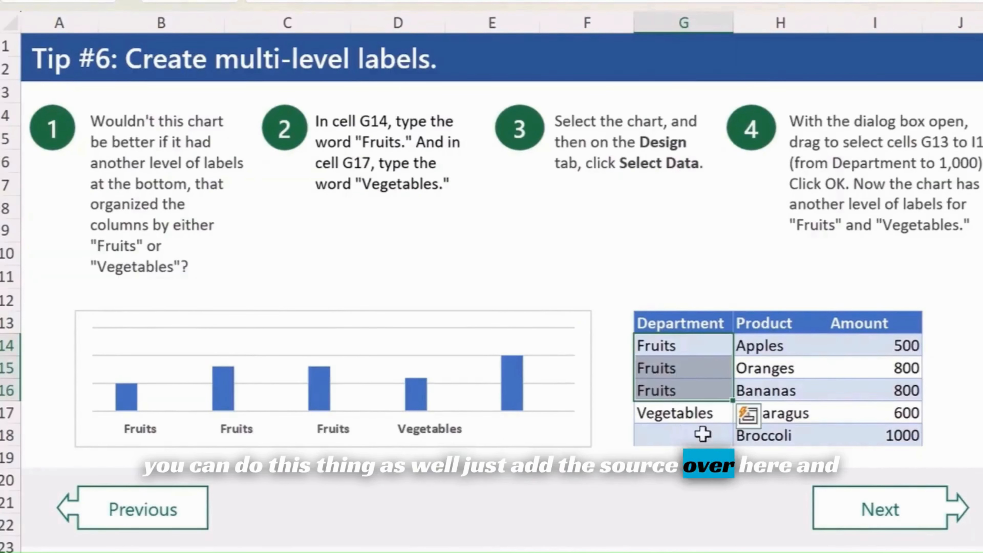
drag(707, 413, 705, 442)
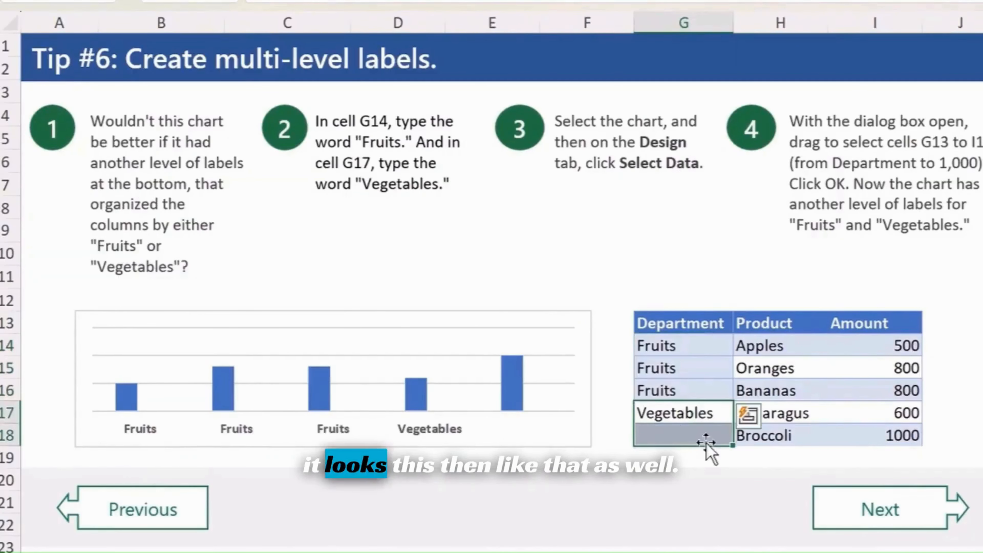
click(675, 482)
click(979, 392)
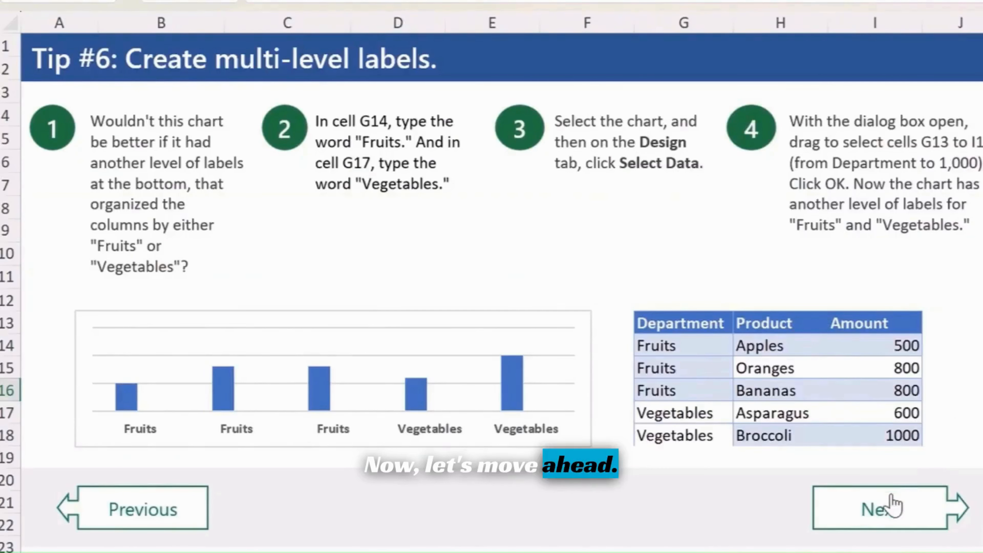
- Move on to the Tip #7 sheet about secondary axes and read its instructions
click(892, 505)
click(971, 318)
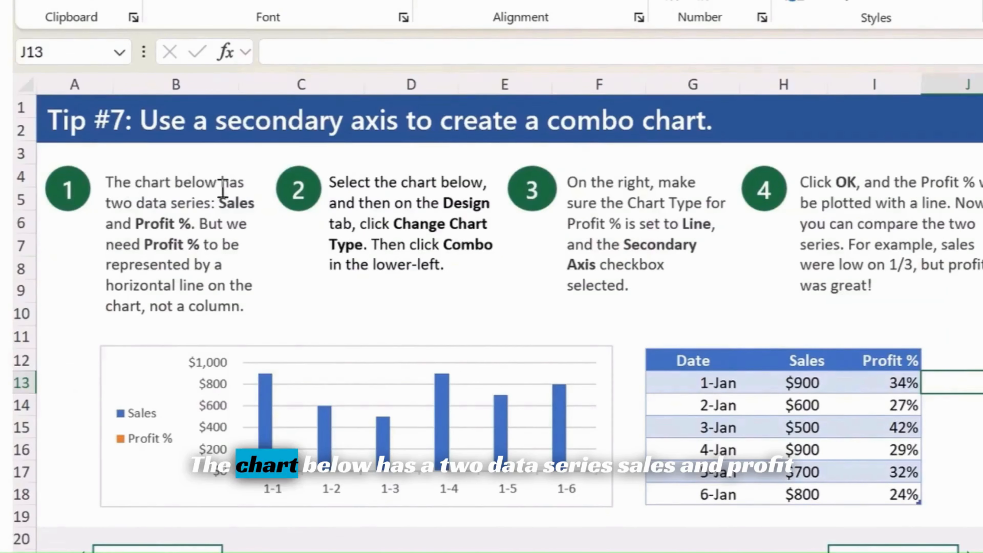
double_click(248, 203)
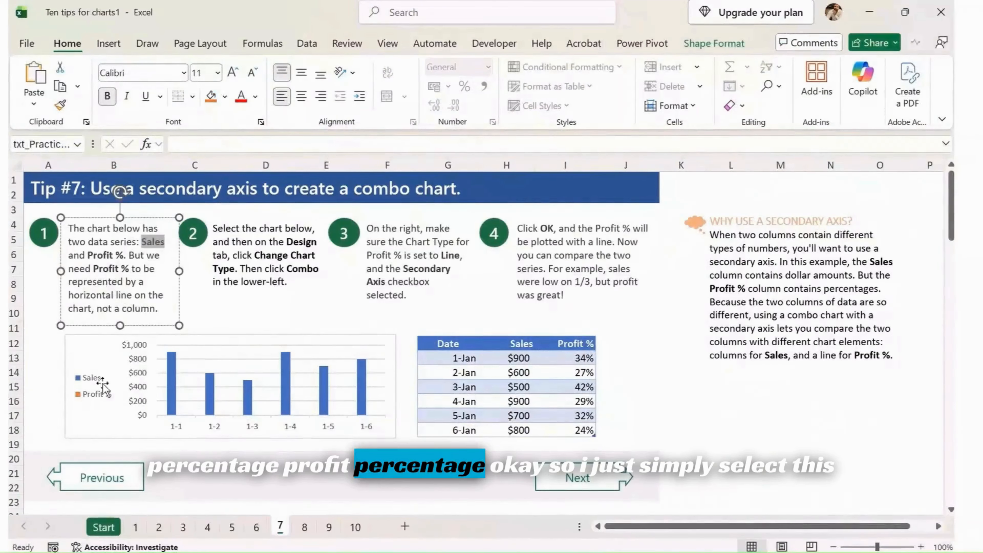
- Change the Sales chart to a Combo chart with Profit % plotted as a line on the secondary axis
click(86, 419)
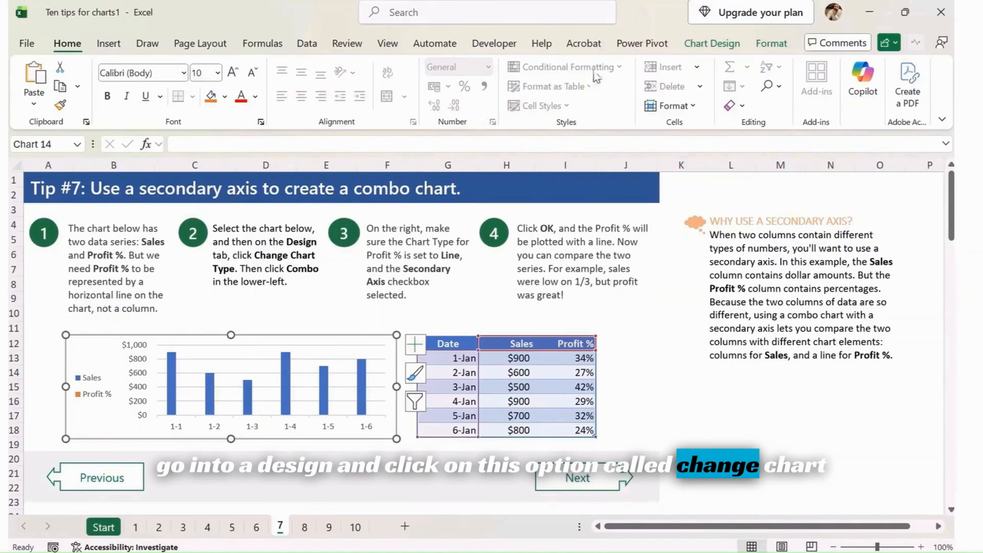
click(711, 43)
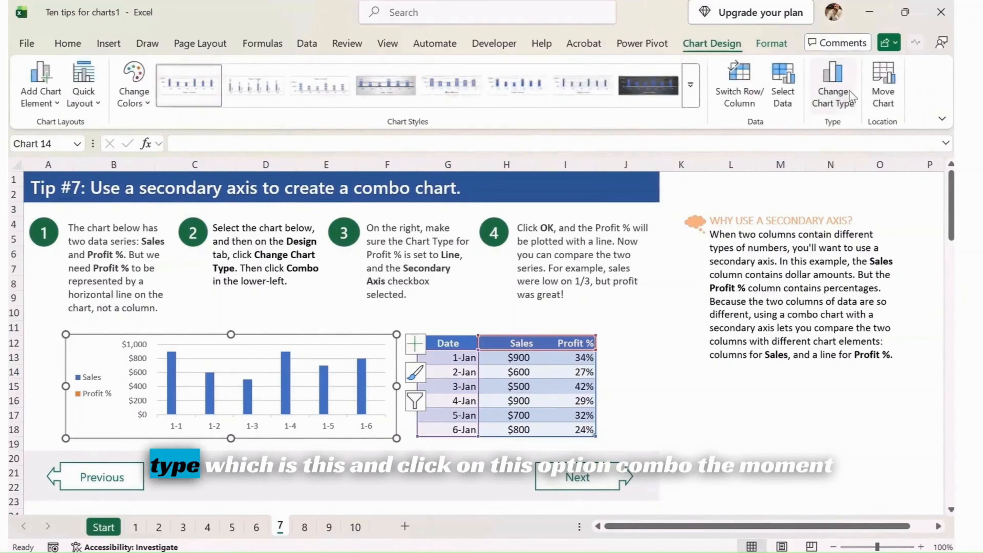
click(833, 85)
click(327, 423)
click(320, 432)
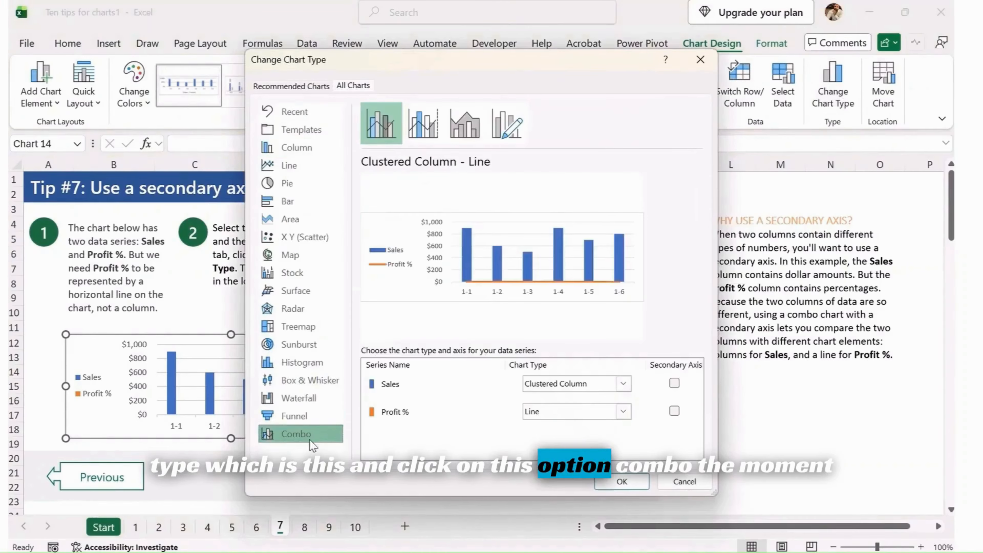
drag(508, 73, 953, 132)
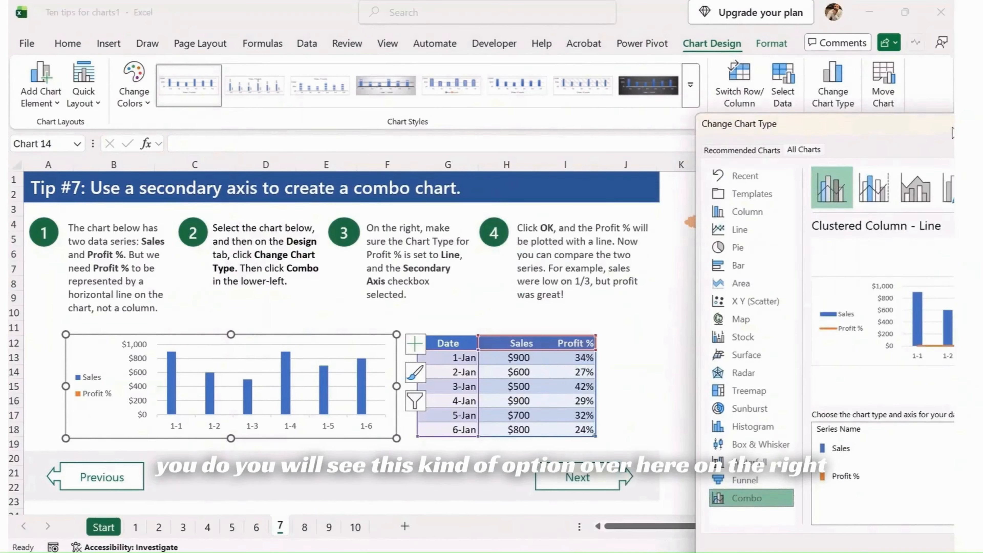
drag(953, 132, 745, 103)
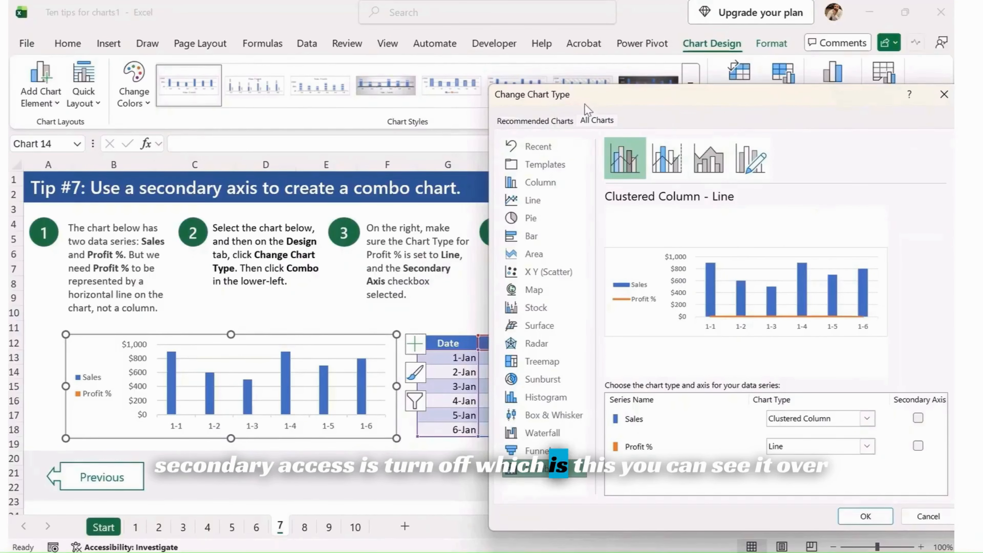
drag(731, 97, 491, 92)
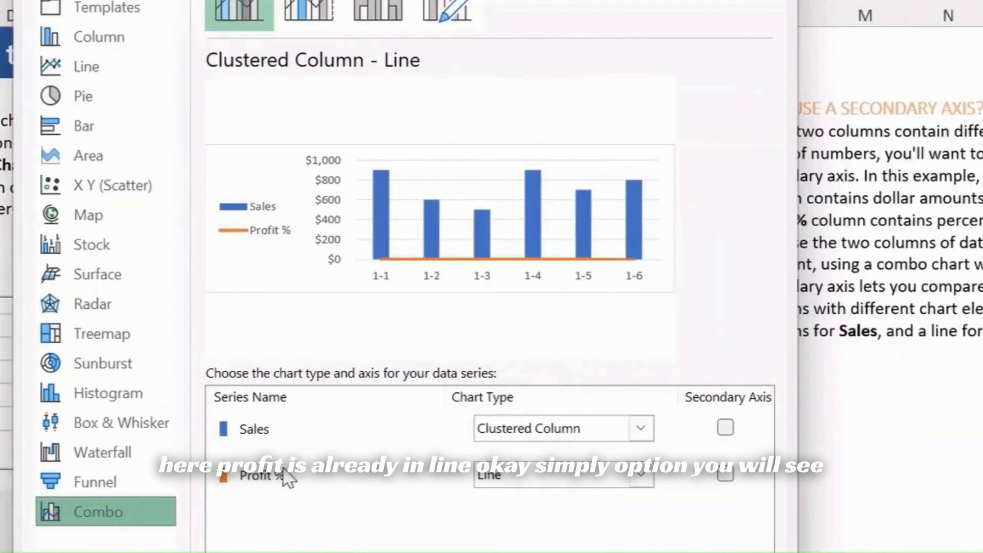
click(728, 475)
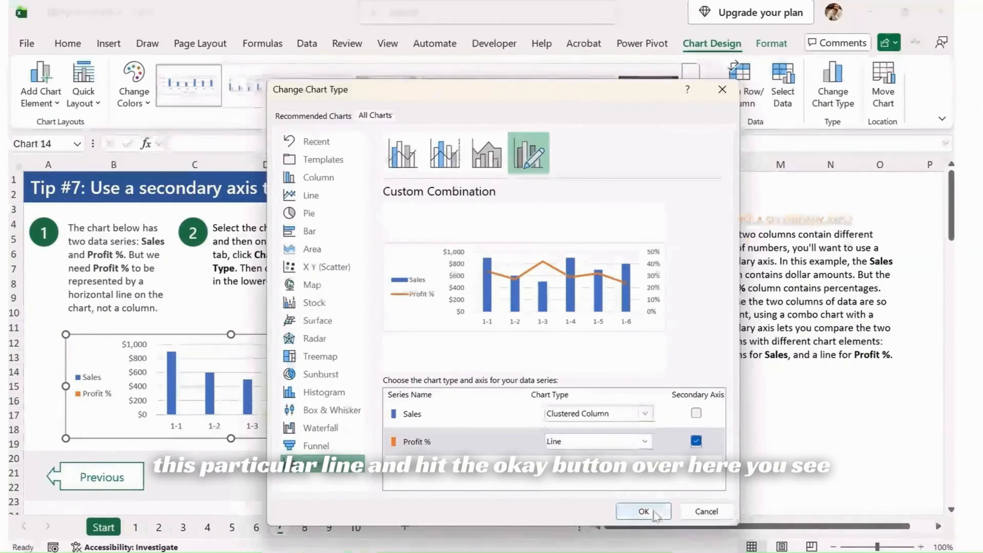
click(643, 512)
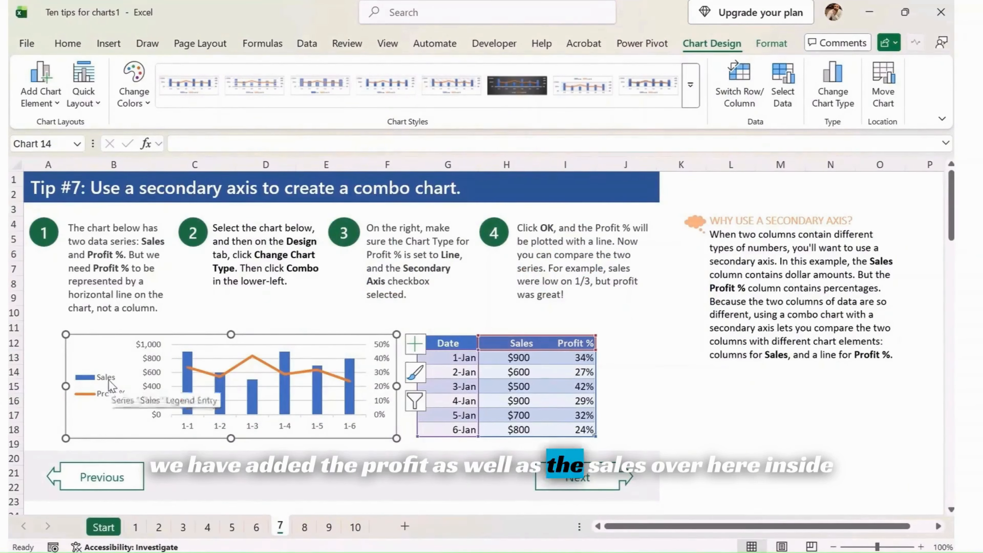
- Move on to the Tip #8 sheet about hooking a chart title to a cell
click(429, 478)
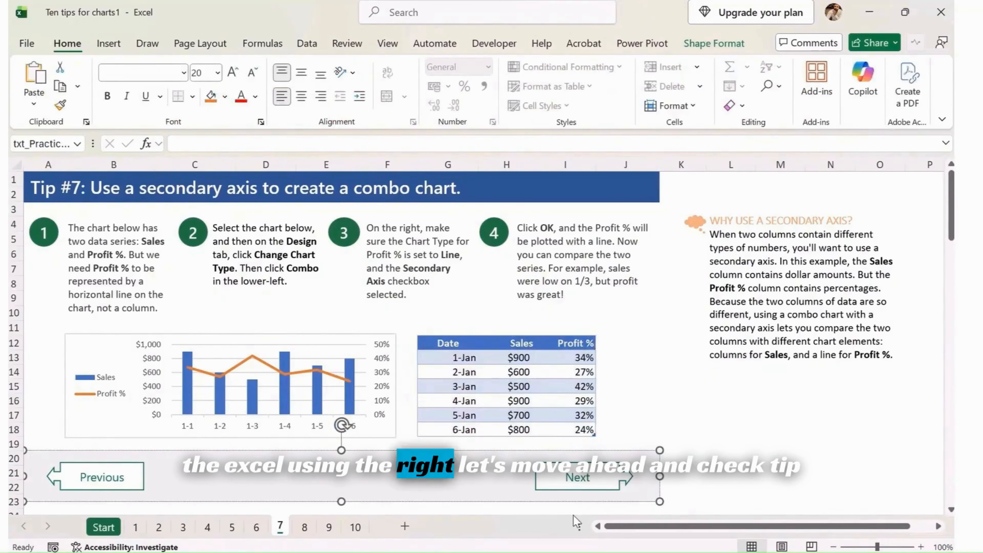
click(797, 435)
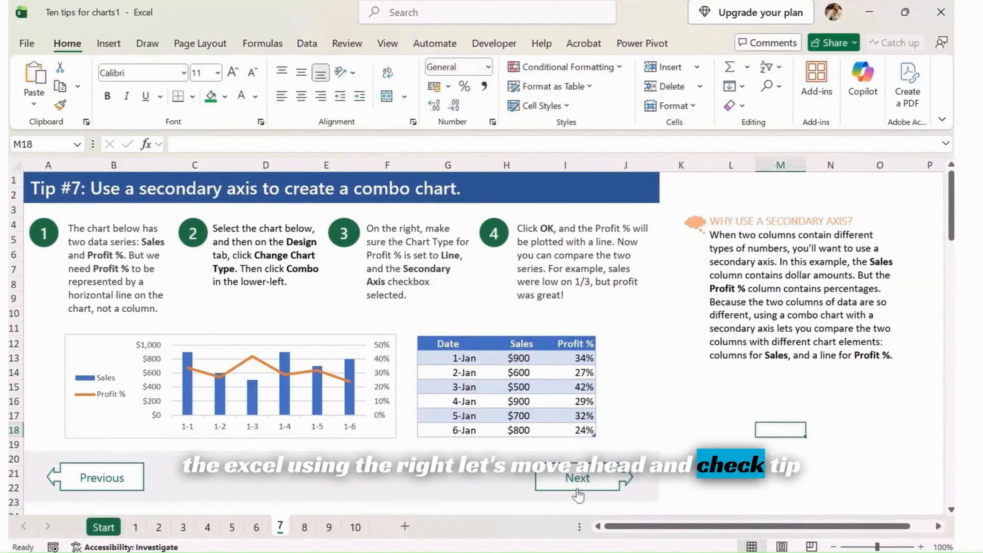
click(579, 476)
click(731, 267)
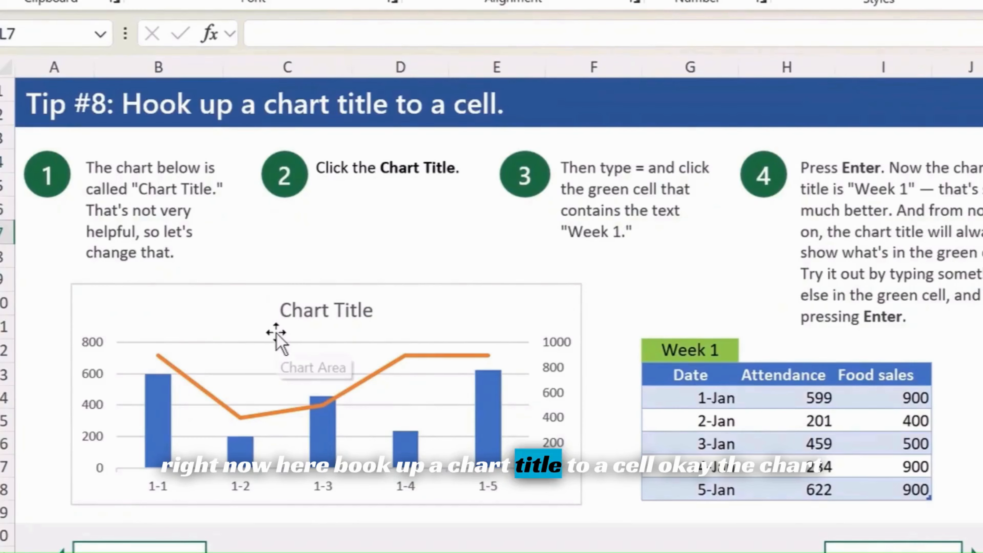
- Link the chart title to the green Week 1 cell with the formula ='8'!$G$12
click(229, 309)
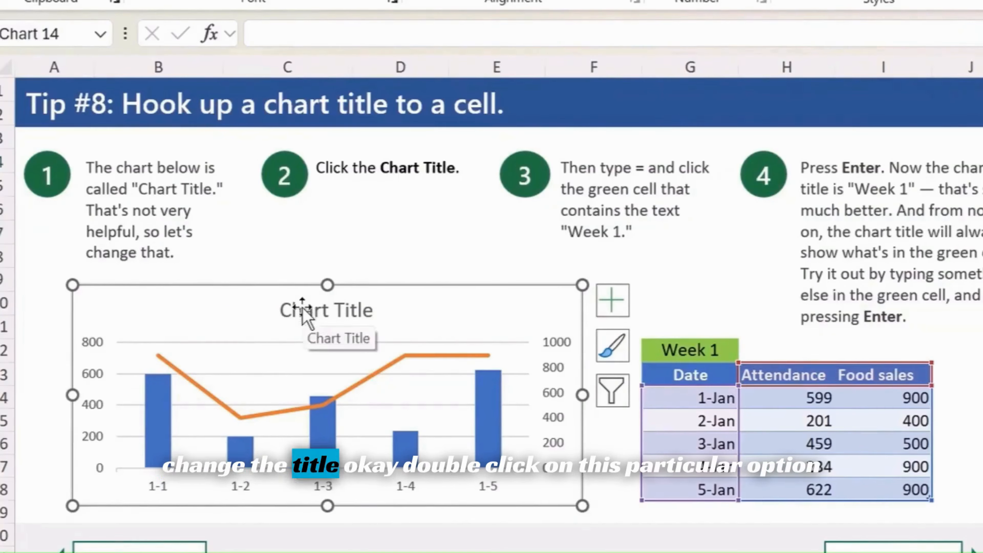
double_click(300, 314)
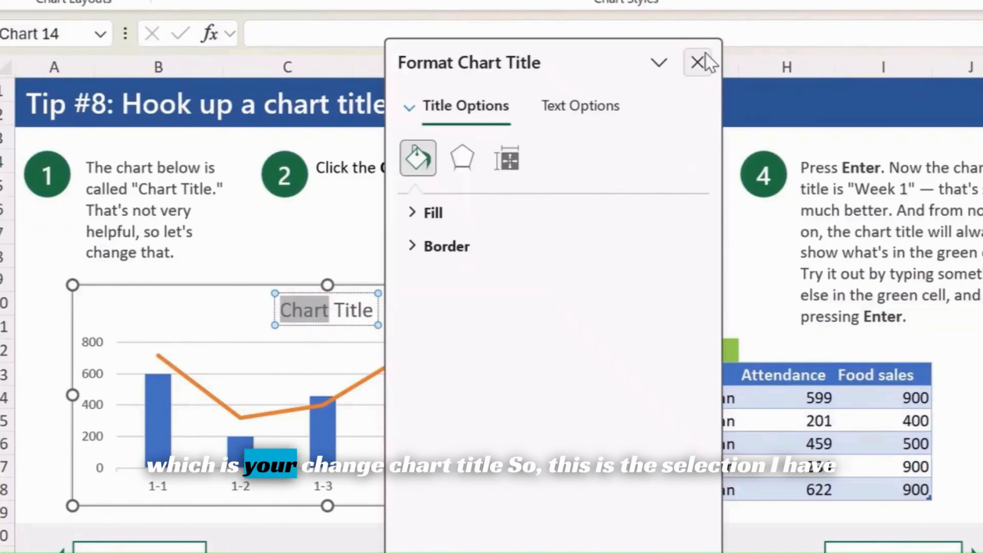
click(698, 62)
text(=)
click(697, 344)
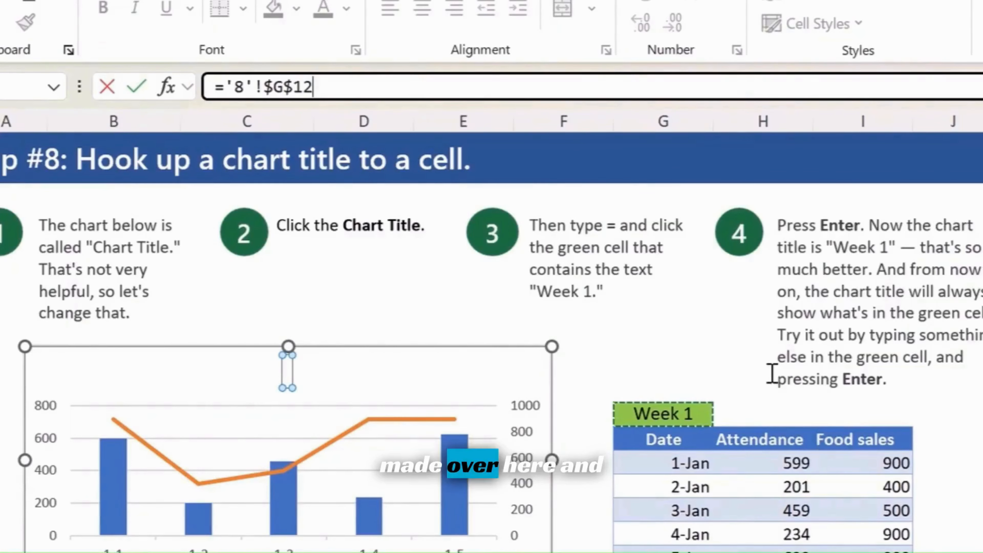
key(Return)
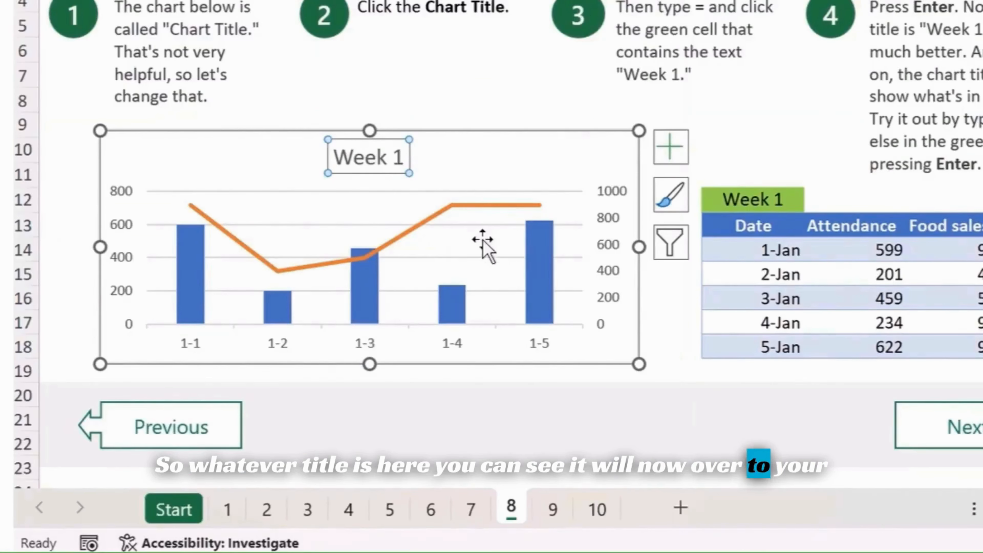
click(981, 150)
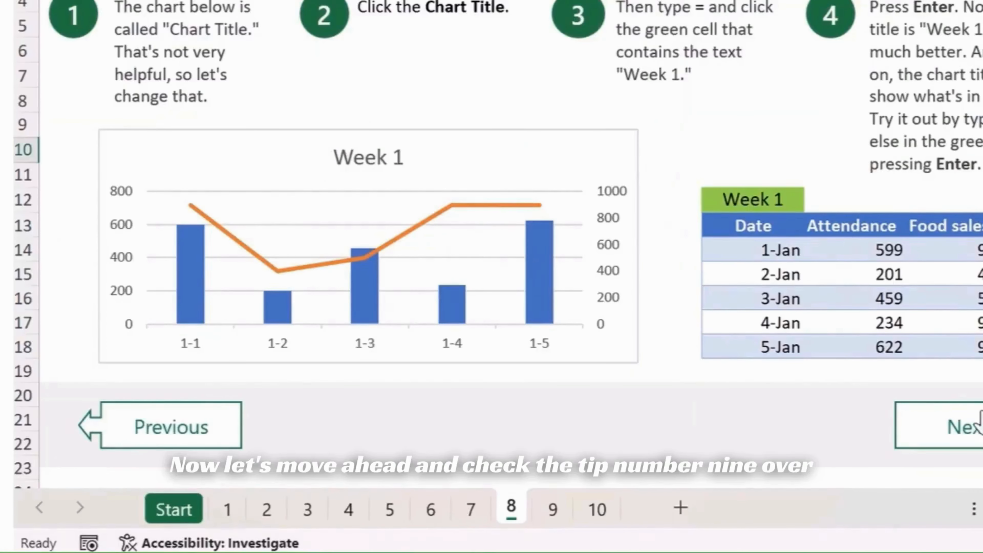
- Move on to the Tip #9 sheet and select the pie chart
click(980, 422)
click(643, 387)
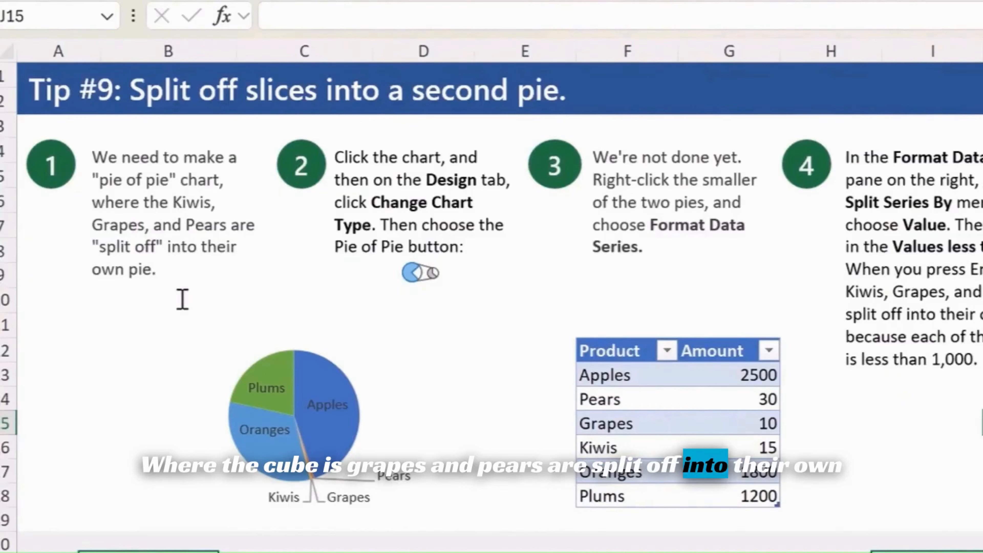
click(509, 417)
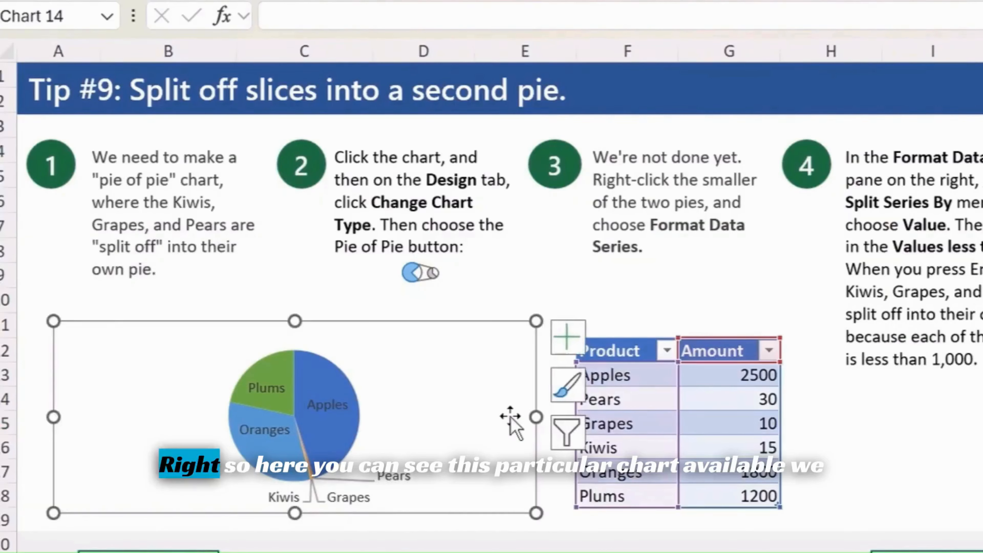